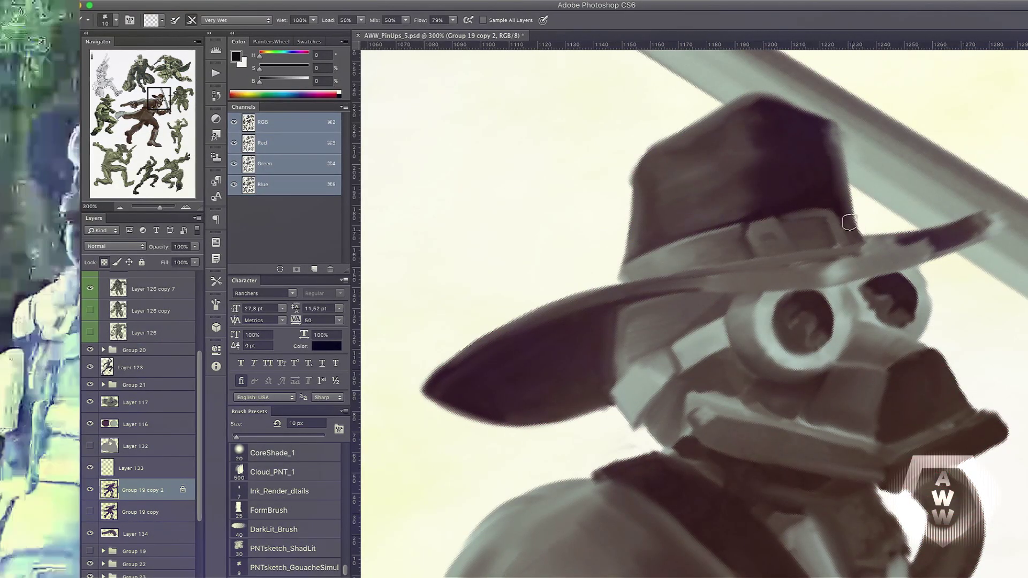
# - Smudge the hat brim into a tapered tip toward the upper right, then smooth its upper edge
pyautogui.press('r')
pyautogui.press(']')
pyautogui.press(']')
pyautogui.press(']')
pyautogui.moveTo(682, 274); pyautogui.dragTo(995, 216)
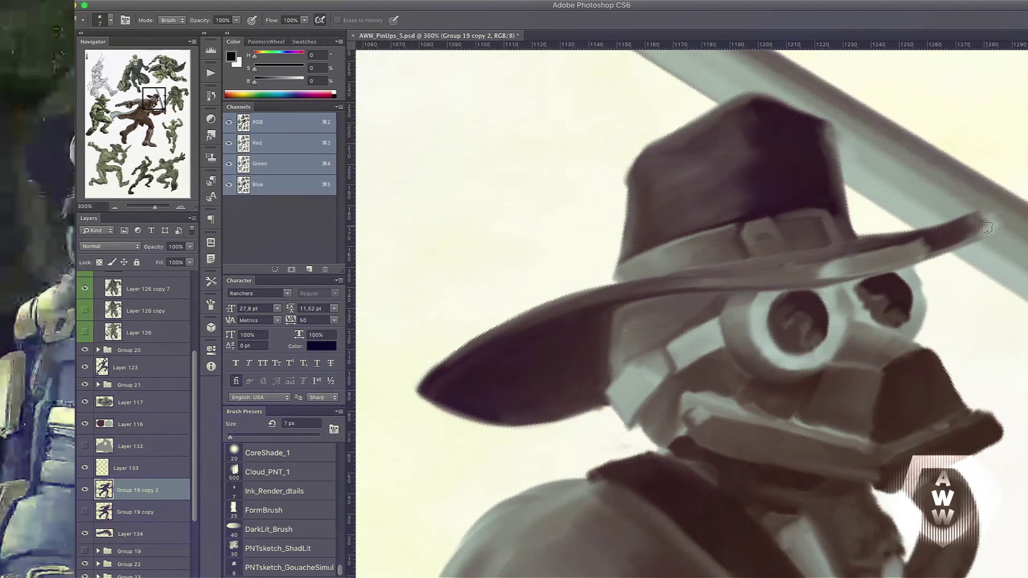
pyautogui.press('b')
pyautogui.moveTo(964, 230); pyautogui.dragTo(786, 263)
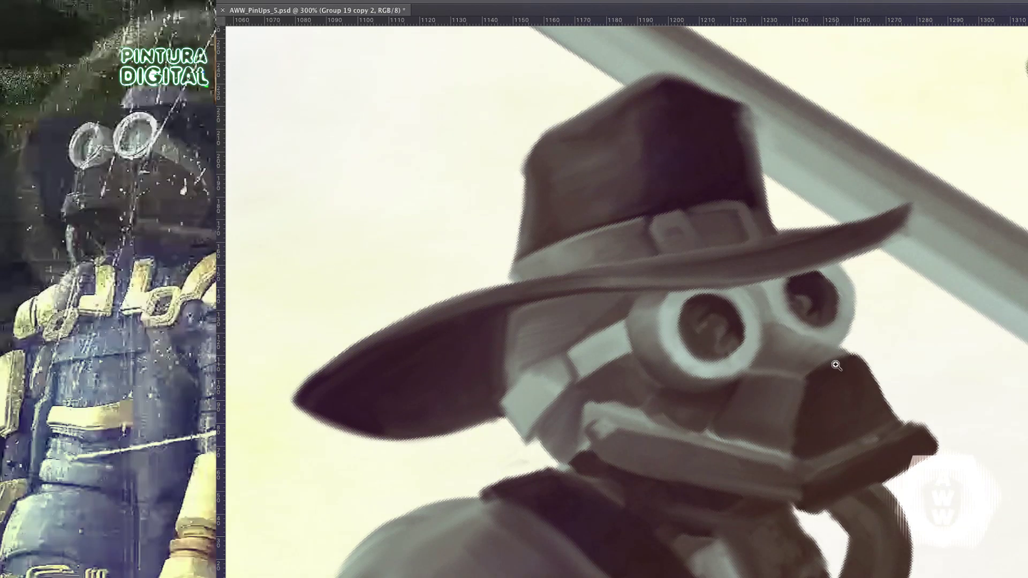
# - Zoom in and rotate the view, then darken the robot's lit face plates with dark strokes
pyautogui.scroll(2, 845, 368)
pyautogui.moveTo(845, 368); pyautogui.dragTo(854, 289)
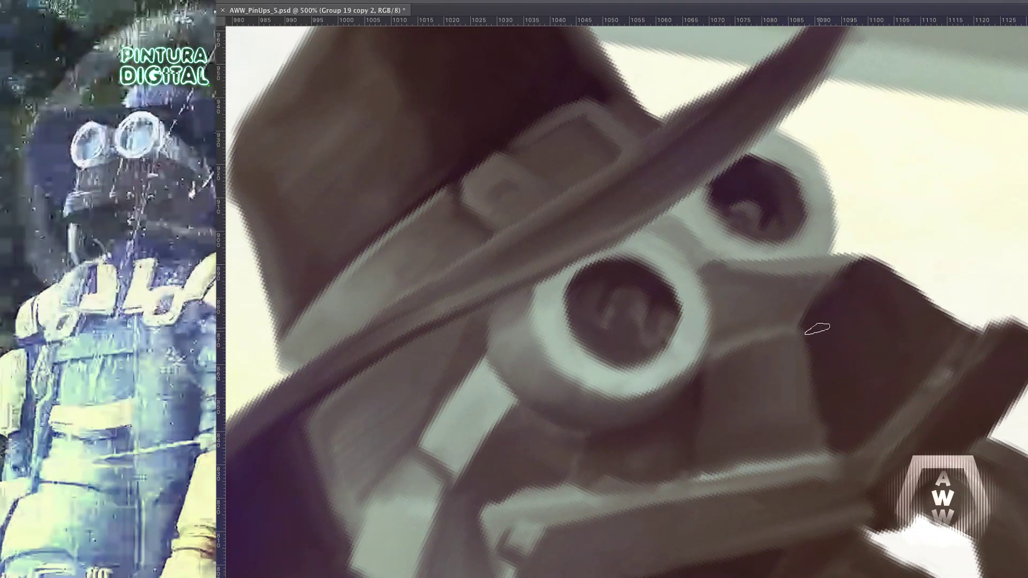
pyautogui.moveTo(803, 424); pyautogui.dragTo(593, 405)
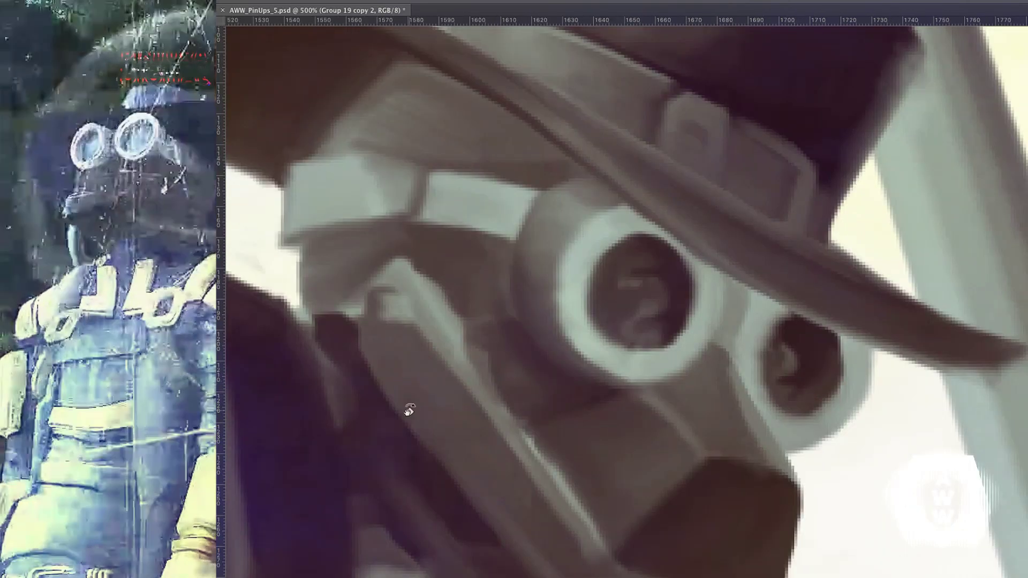
pyautogui.moveTo(413, 409); pyautogui.dragTo(505, 138)
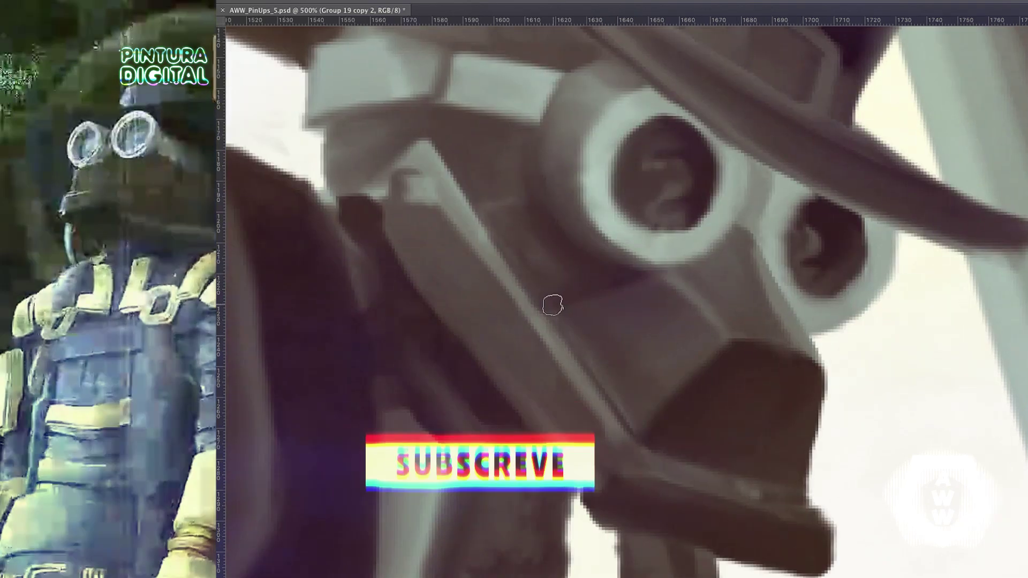
pyautogui.moveTo(552, 305); pyautogui.dragTo(499, 383)
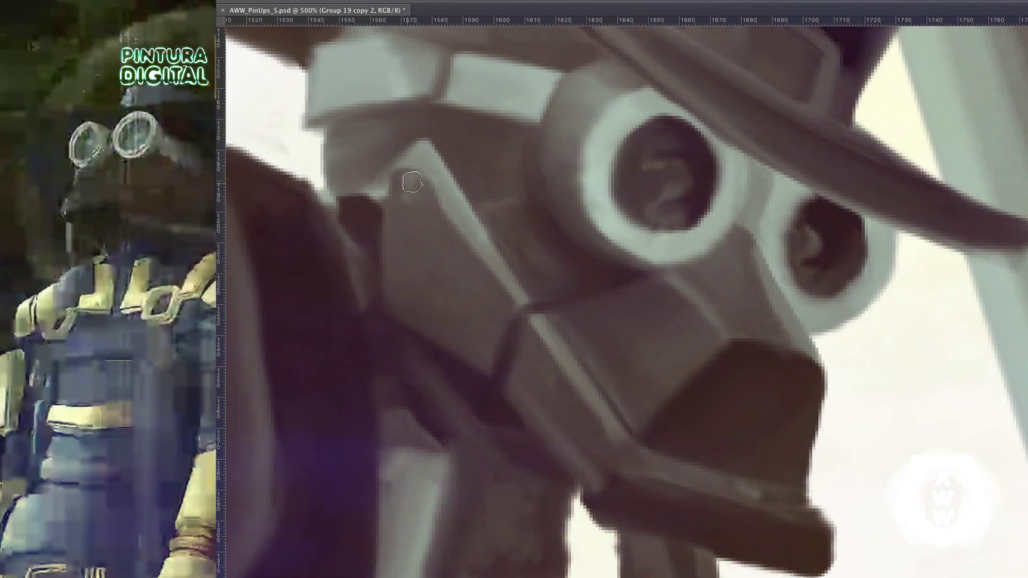
pyautogui.moveTo(477, 199); pyautogui.dragTo(363, 202)
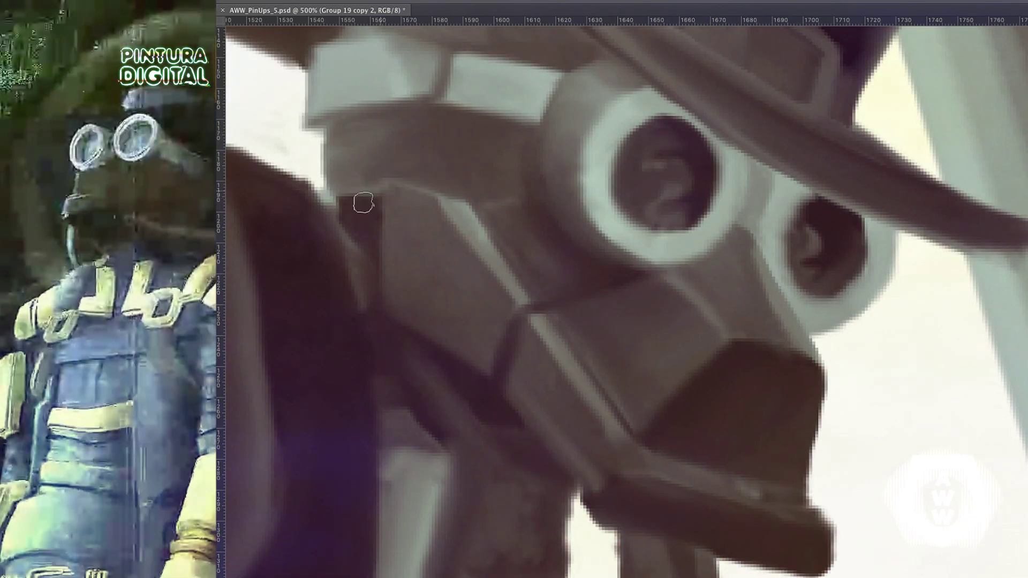
pyautogui.moveTo(488, 219); pyautogui.dragTo(468, 252)
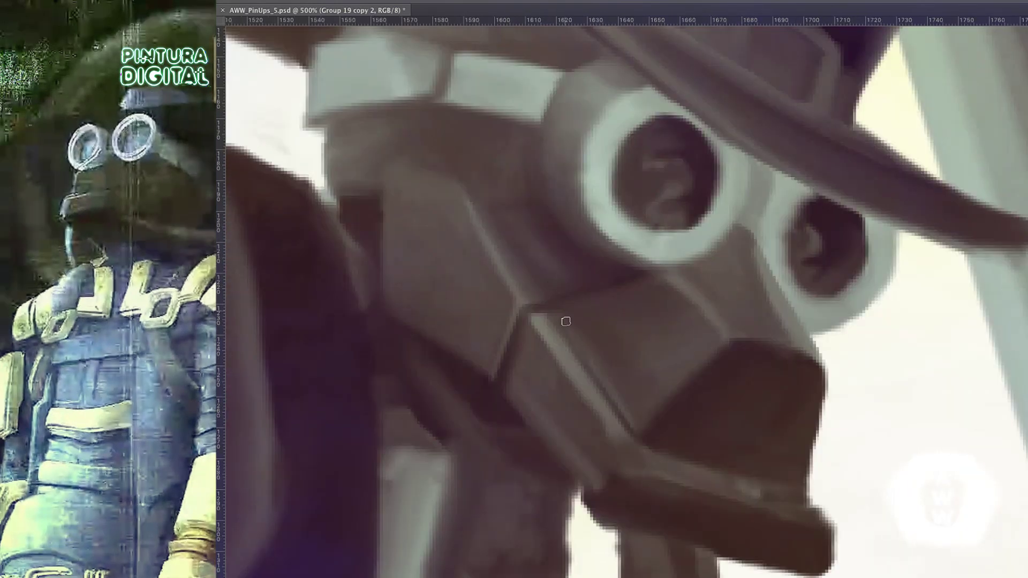
pyautogui.moveTo(810, 522)
pyautogui.mouseDown()
pyautogui.moveTo(827, 481)
pyautogui.moveTo(822, 493)
pyautogui.mouseUp()
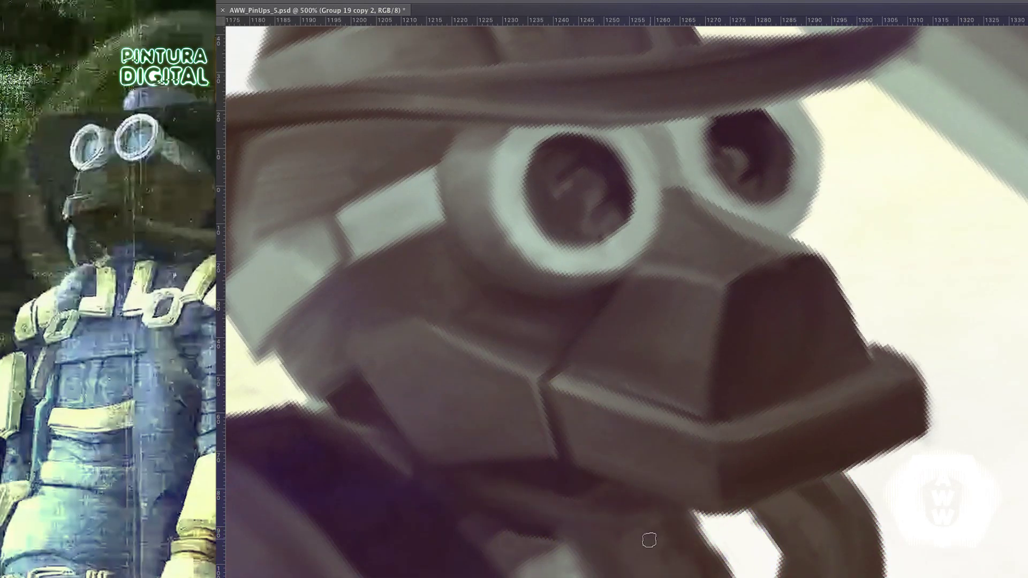
# - Paint dark lines and touch-ups across the neck strap, then lasso around the shoulder buckle
pyautogui.moveTo(649, 540); pyautogui.dragTo(681, 374)
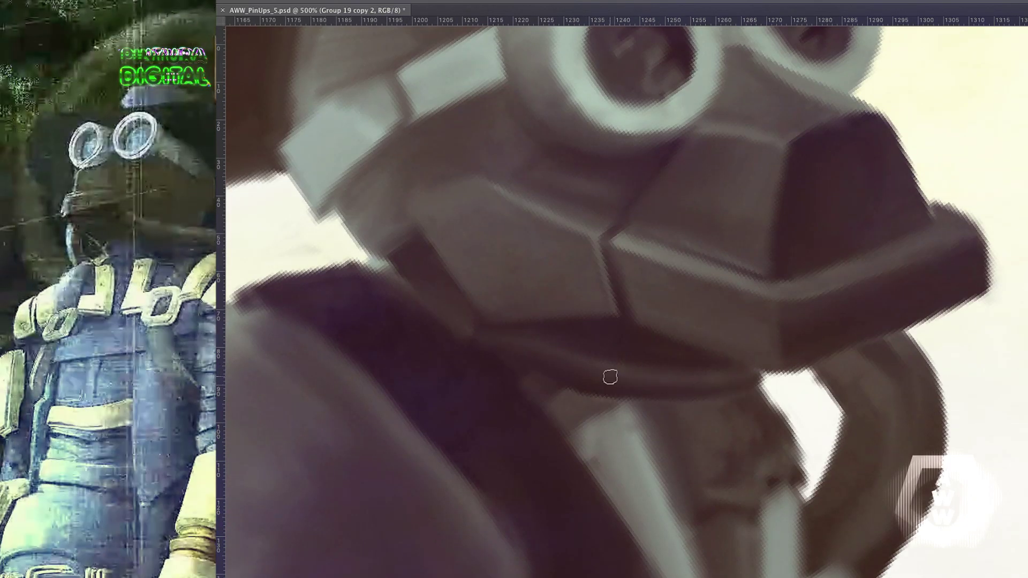
pyautogui.moveTo(669, 482); pyautogui.dragTo(610, 484)
pyautogui.moveTo(578, 421)
pyautogui.mouseDown()
pyautogui.moveTo(644, 433)
pyautogui.moveTo(603, 464)
pyautogui.moveTo(663, 456)
pyautogui.mouseUp()
pyautogui.hotkey('ctrl', '-')
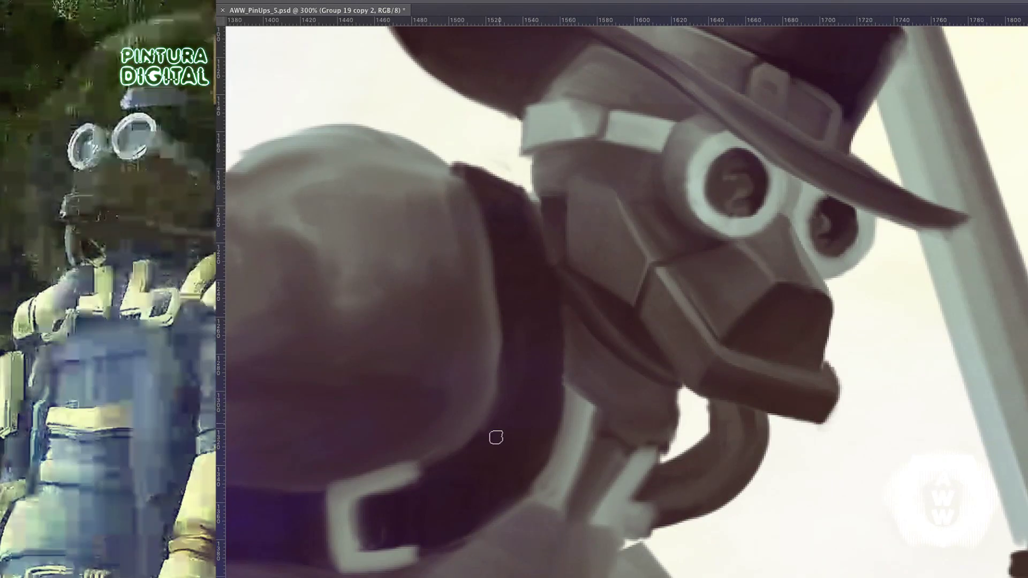
pyautogui.moveTo(549, 301); pyautogui.dragTo(629, 226)
pyautogui.doubleClick(419, 488)
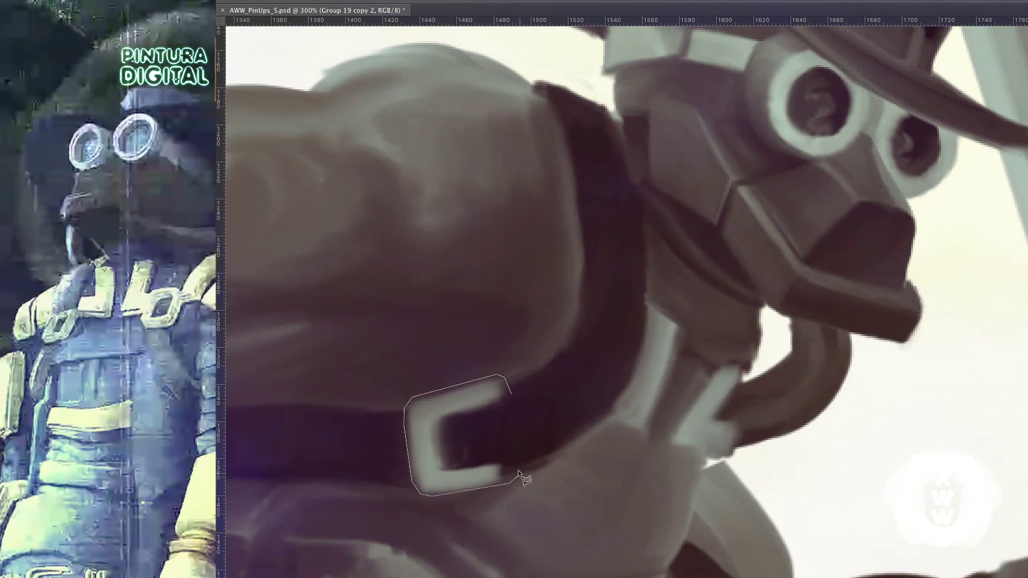
# - Copy the selected buckle to a new layer, rotate it upright, and paint the belt dark around it
pyautogui.hotkey('ctrl', 'j')
pyautogui.hotkey('ctrl', 't')
pyautogui.moveTo(495, 431)
pyautogui.mouseDown()
pyautogui.moveTo(466, 389)
pyautogui.moveTo(630, 401)
pyautogui.mouseUp()
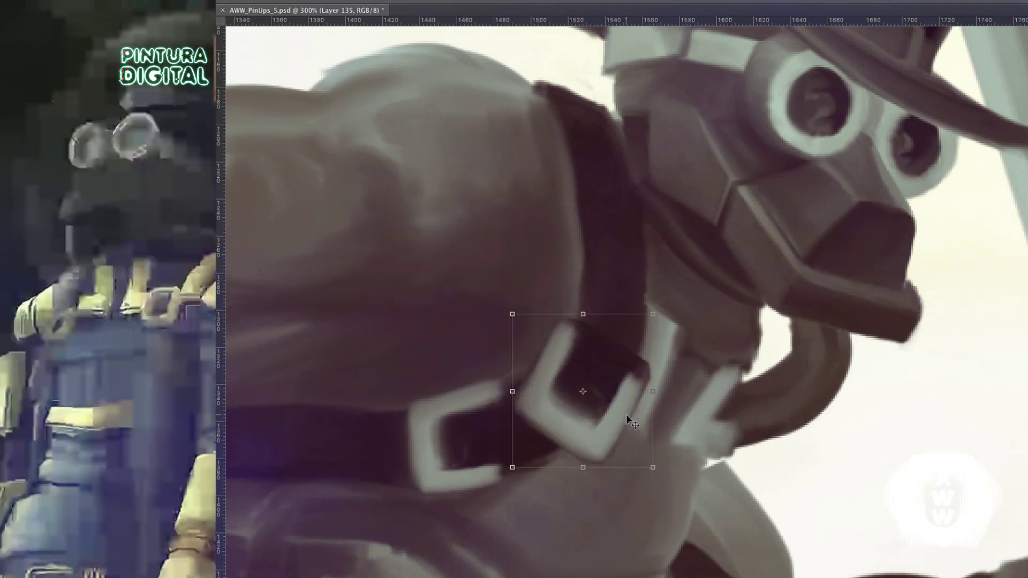
pyautogui.press('Return')
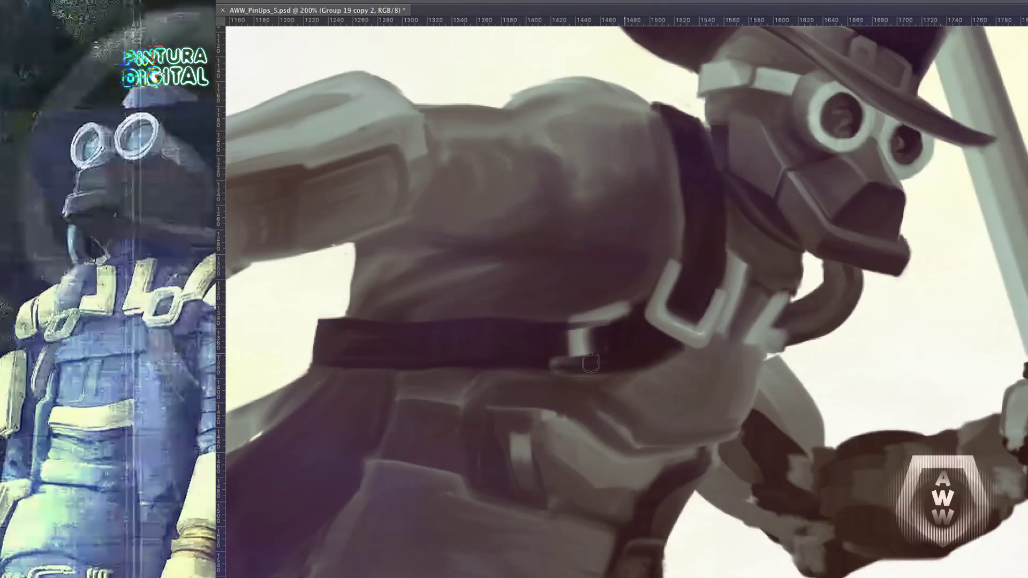
pyautogui.moveTo(591, 364)
pyautogui.mouseDown()
pyautogui.moveTo(535, 329)
pyautogui.moveTo(637, 305)
pyautogui.mouseUp()
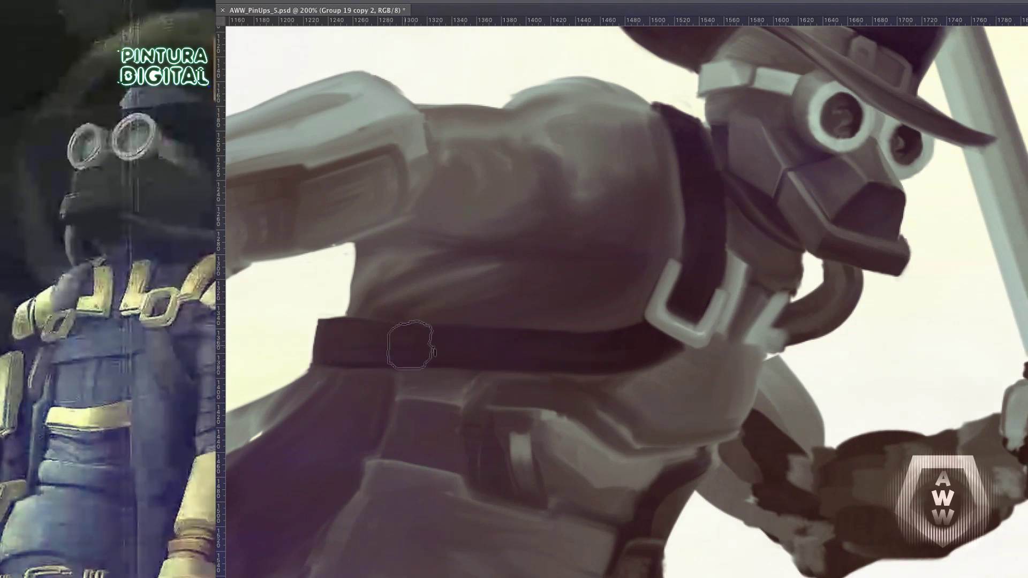
# - Paint two light armor bands on the robot's upper arm
pyautogui.moveTo(668, 198); pyautogui.dragTo(444, 289)
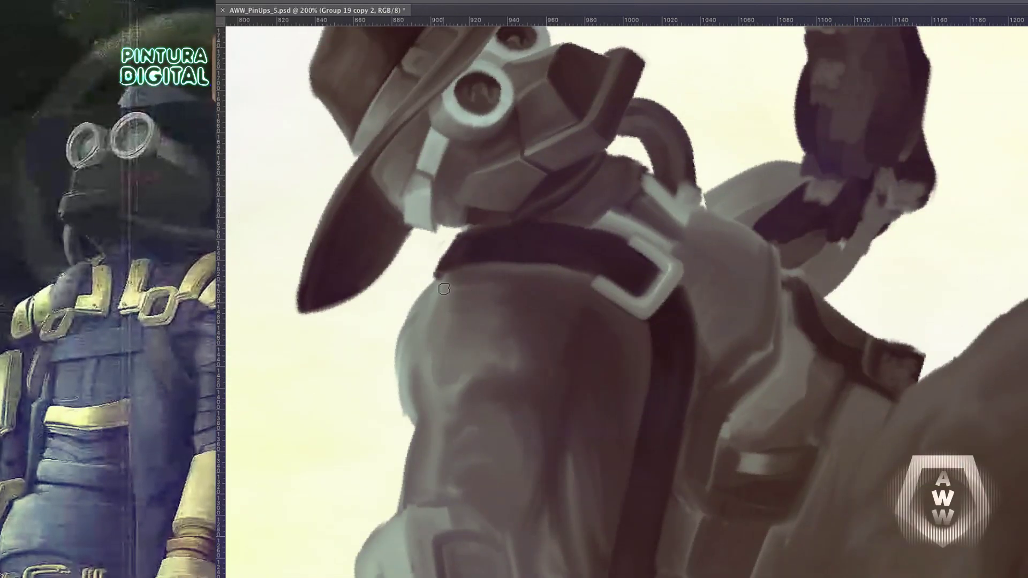
pyautogui.moveTo(584, 321)
pyautogui.mouseDown()
pyautogui.moveTo(455, 324)
pyautogui.moveTo(516, 292)
pyautogui.moveTo(582, 306)
pyautogui.mouseUp()
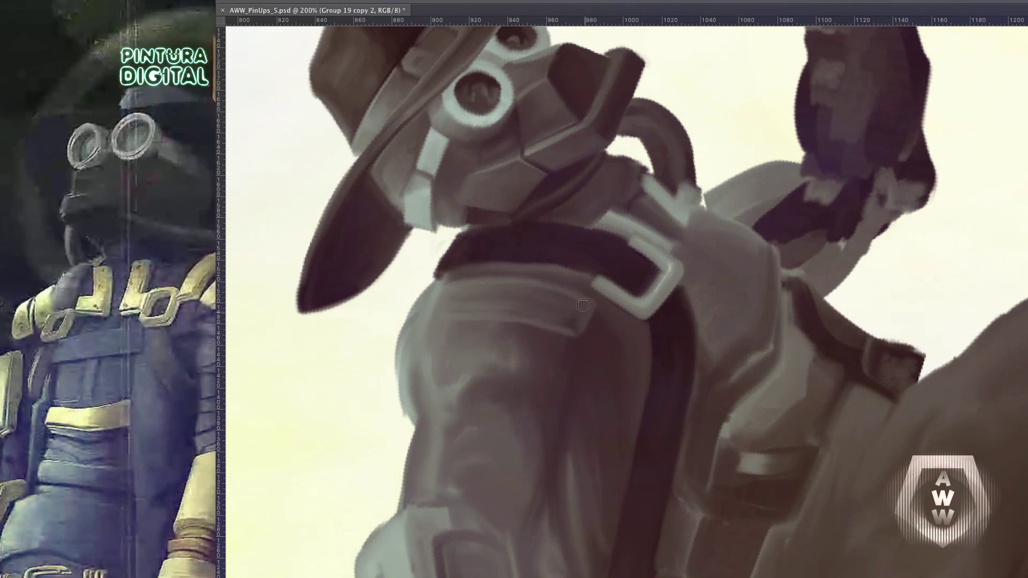
pyautogui.press('[')
pyautogui.press('[')
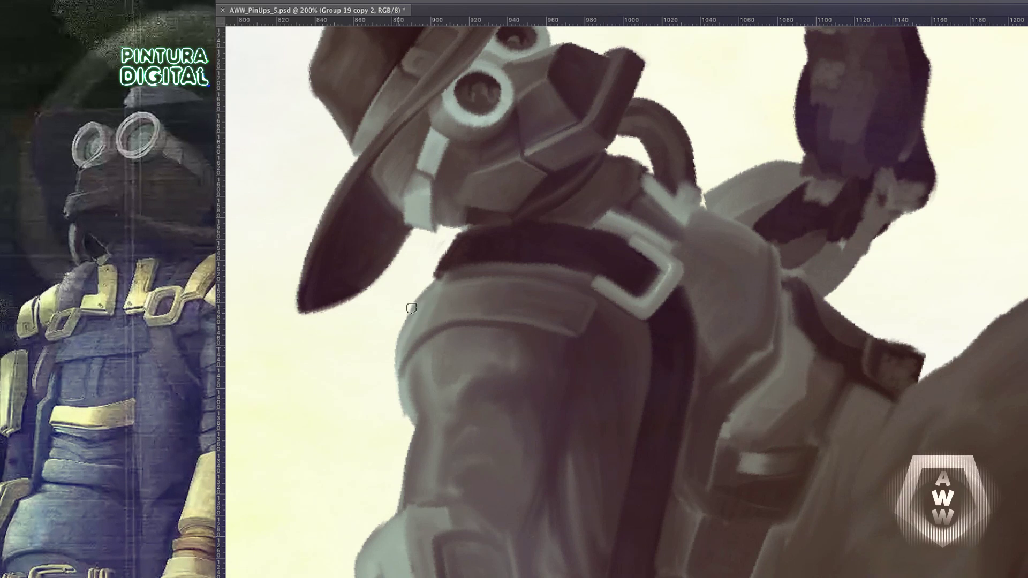
pyautogui.moveTo(567, 370); pyautogui.dragTo(425, 405)
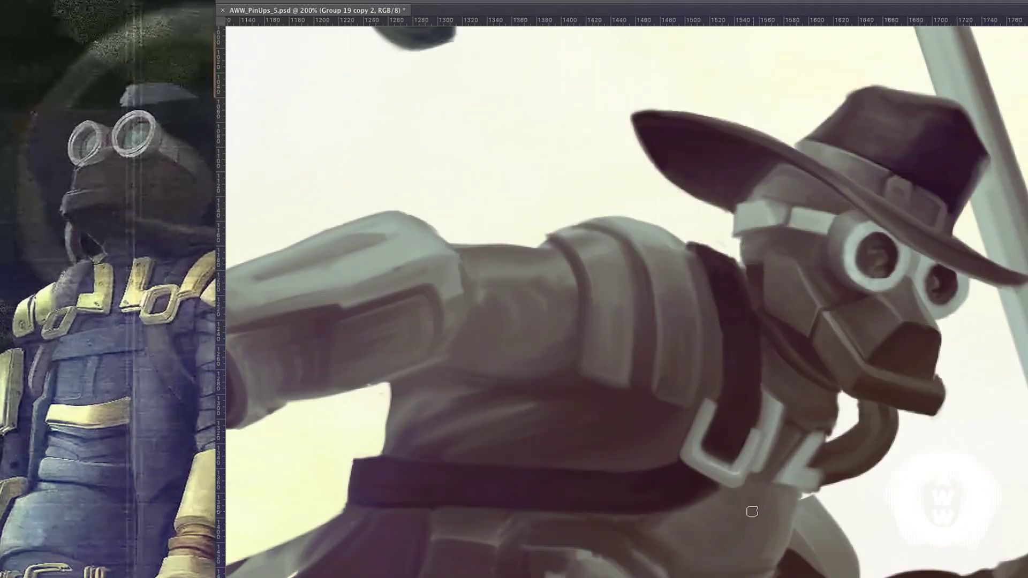
pyautogui.press(']')
pyautogui.press(']')
pyautogui.press(']')
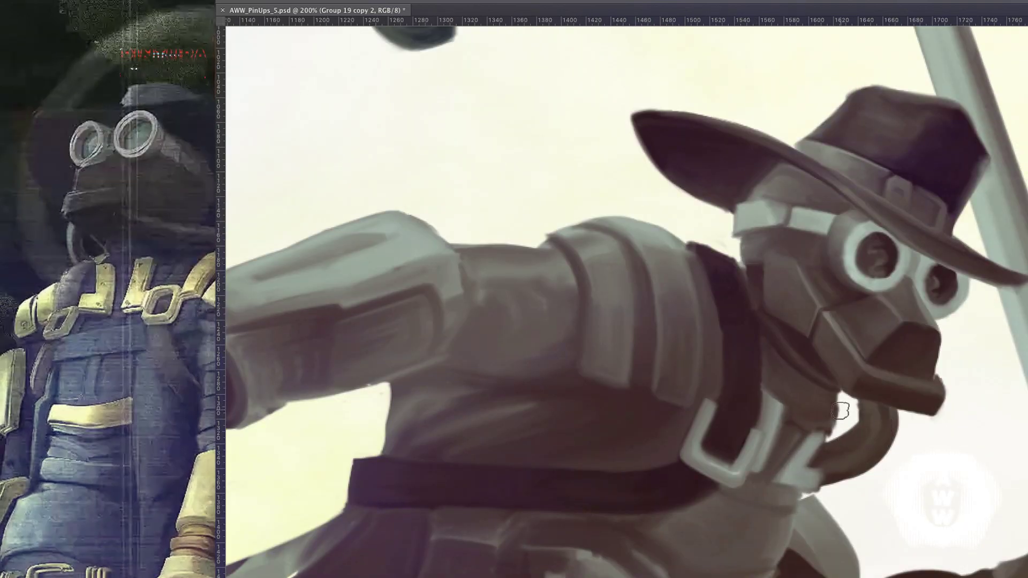
# - Darken the neck tube, covering its light patch
pyautogui.moveTo(845, 395); pyautogui.dragTo(840, 423)
pyautogui.moveTo(819, 380)
pyautogui.mouseDown()
pyautogui.moveTo(846, 422)
pyautogui.moveTo(850, 408)
pyautogui.moveTo(835, 439)
pyautogui.mouseUp()
pyautogui.moveTo(852, 404); pyautogui.dragTo(821, 461)
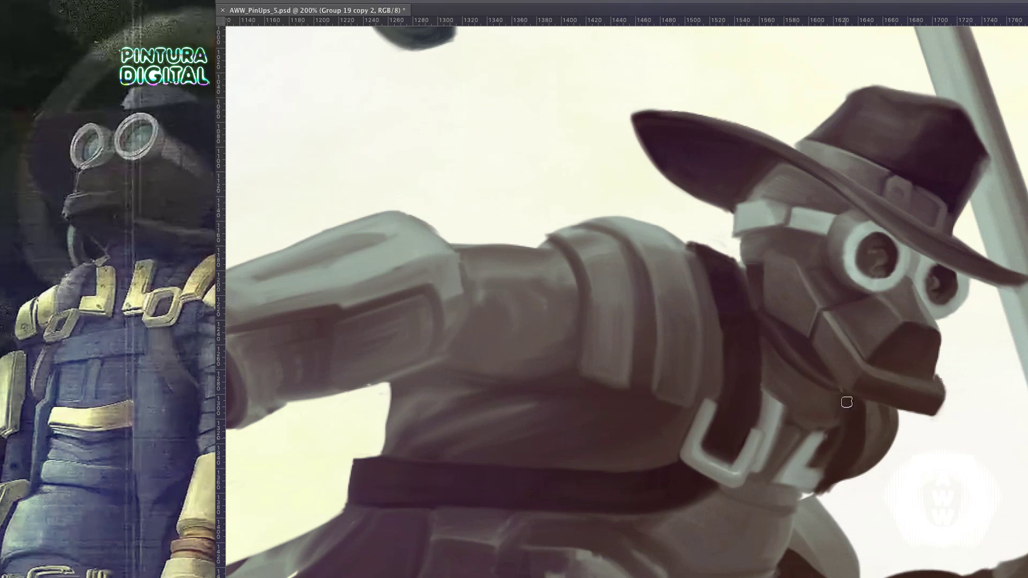
pyautogui.moveTo(856, 450); pyautogui.dragTo(869, 342)
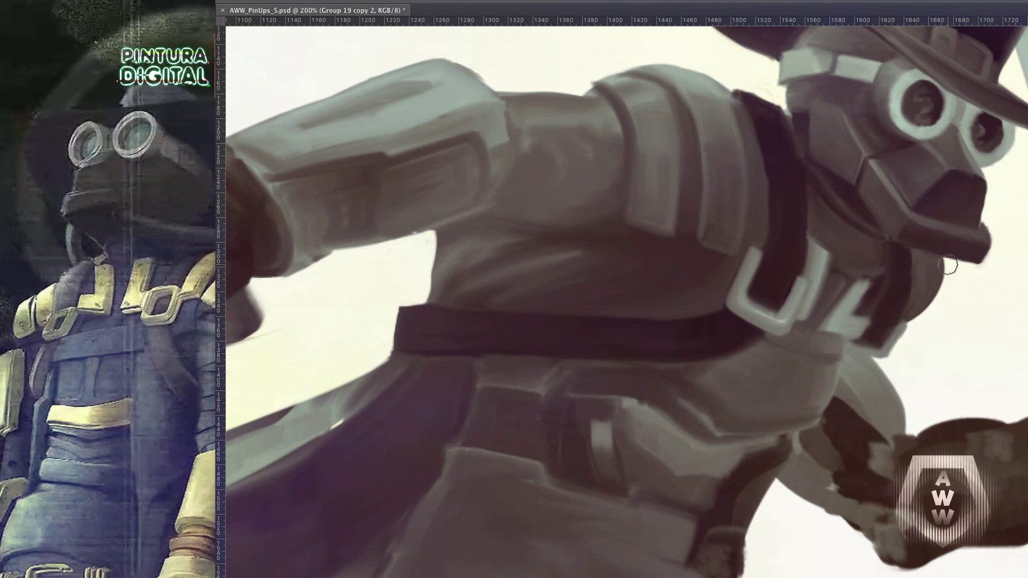
pyautogui.press('[')
pyautogui.press('[')
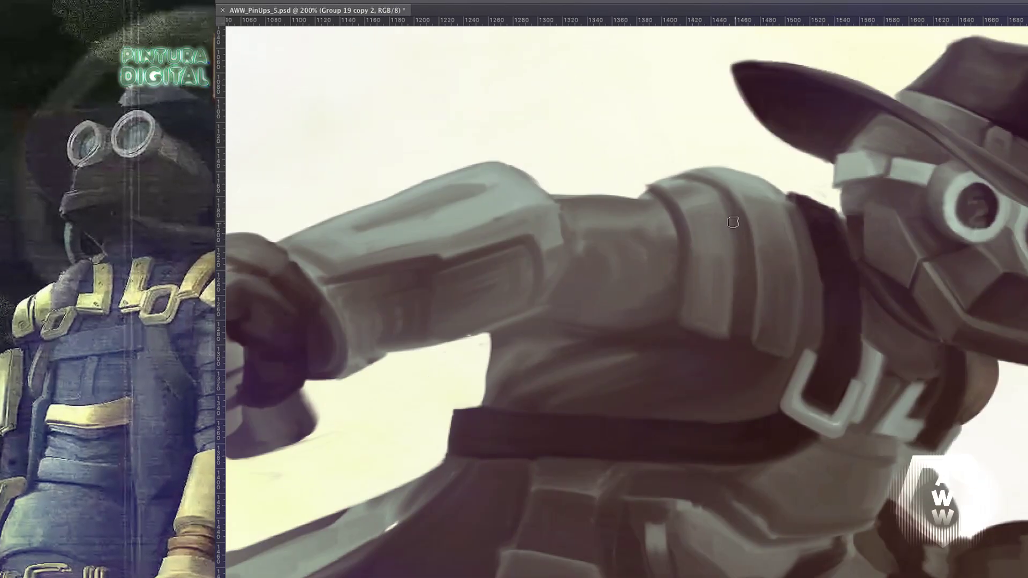
# - Detail the forearm band with faint dark strokes and a tiny accent
pyautogui.hotkey('ctrl', 'shift', 'x')
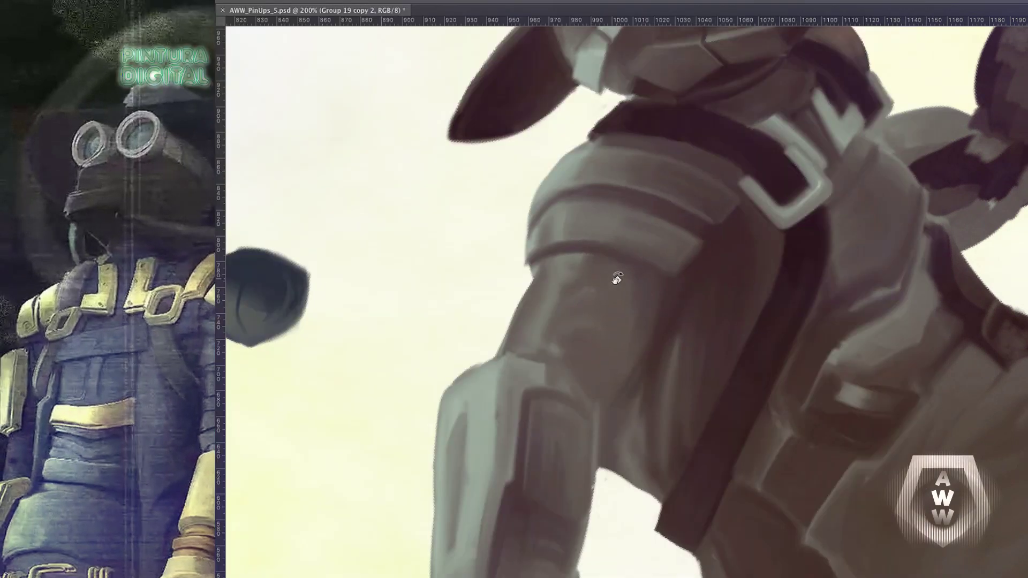
pyautogui.moveTo(550, 279); pyautogui.dragTo(579, 275)
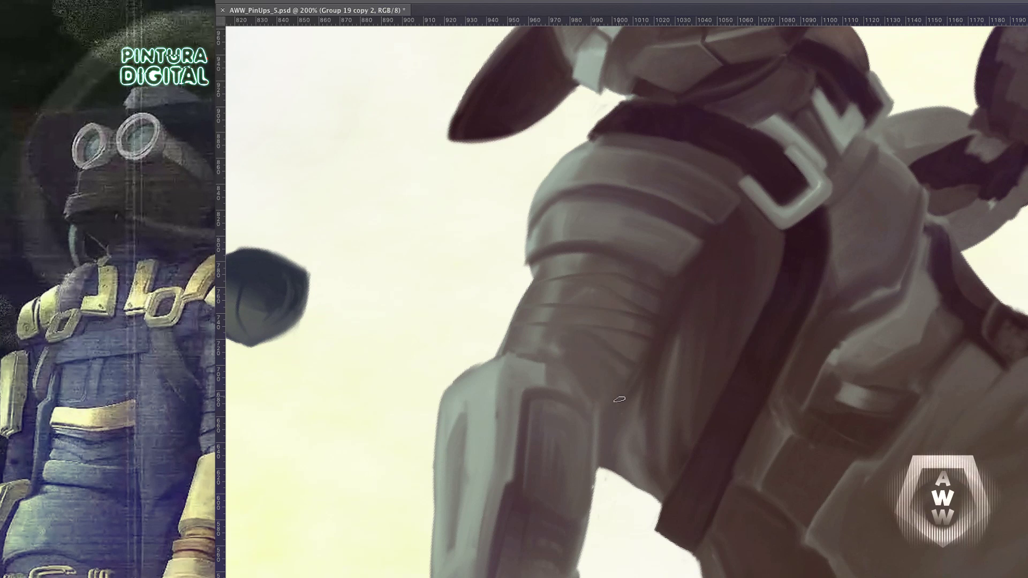
pyautogui.moveTo(557, 270); pyautogui.dragTo(607, 268)
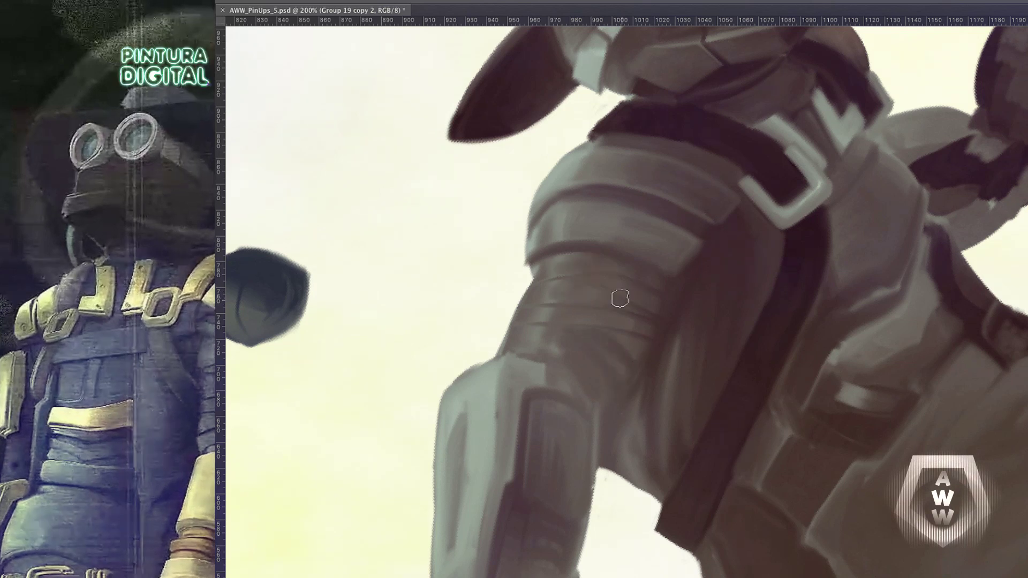
pyautogui.moveTo(597, 303); pyautogui.dragTo(564, 304)
pyautogui.press('[')
pyautogui.press('[')
pyautogui.press('[')
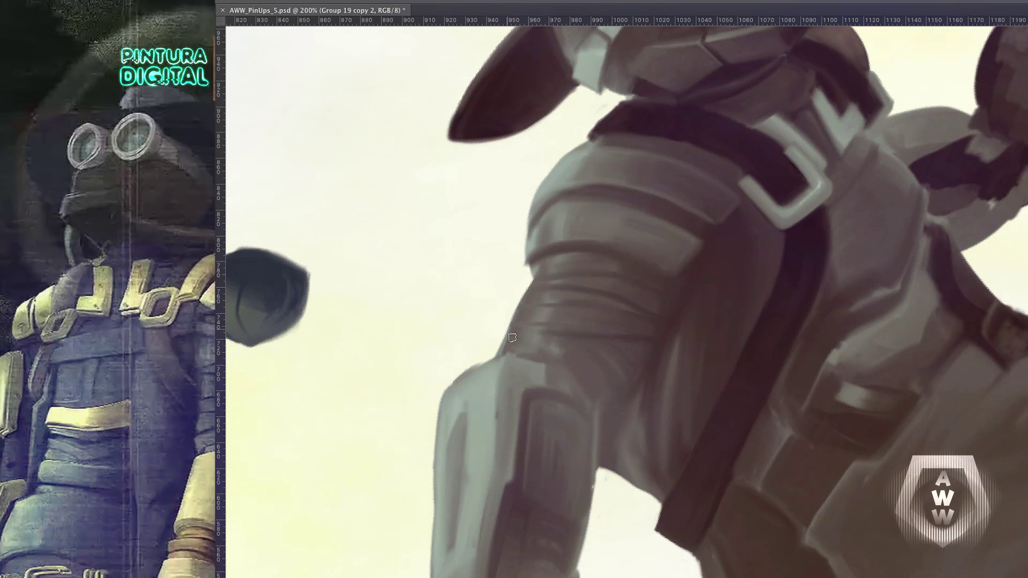
pyautogui.moveTo(512, 337); pyautogui.dragTo(514, 327)
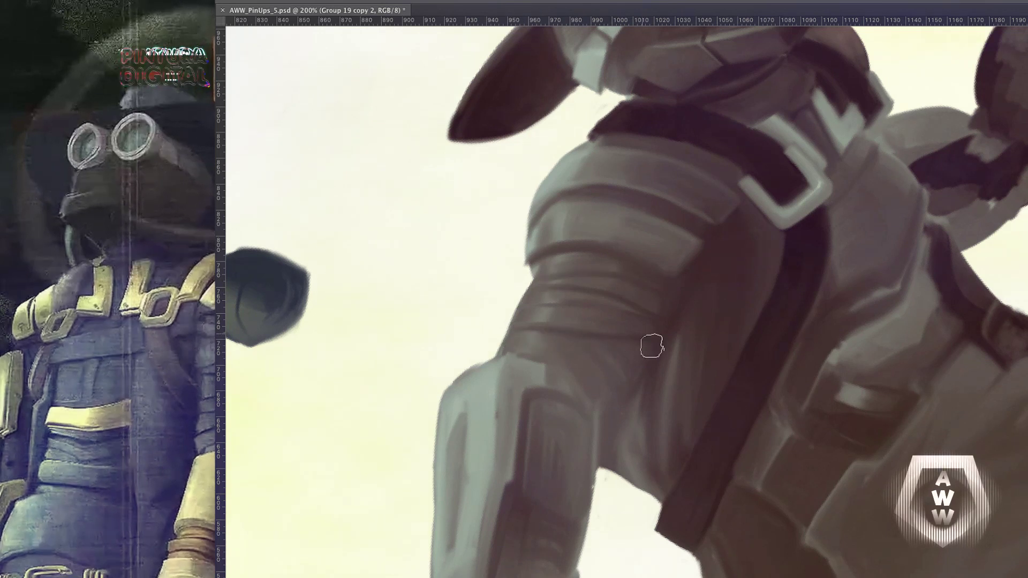
pyautogui.press('r')
pyautogui.moveTo(650, 344); pyautogui.dragTo(694, 358)
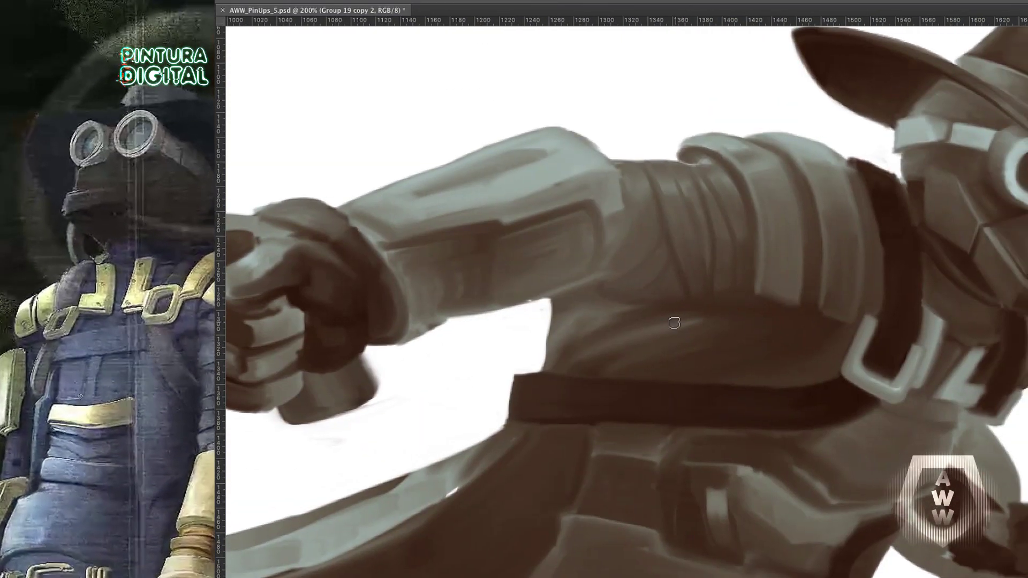
# - Lighten the belt's lower edge and add light and dark strokes along the shoulder armor edge
pyautogui.moveTo(529, 308); pyautogui.dragTo(584, 289)
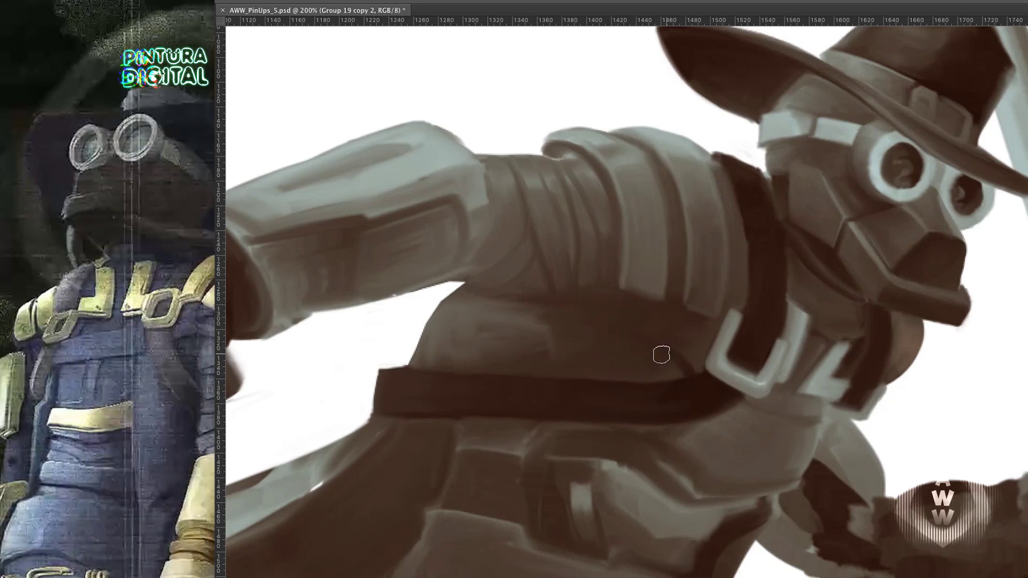
pyautogui.moveTo(611, 384); pyautogui.dragTo(589, 282)
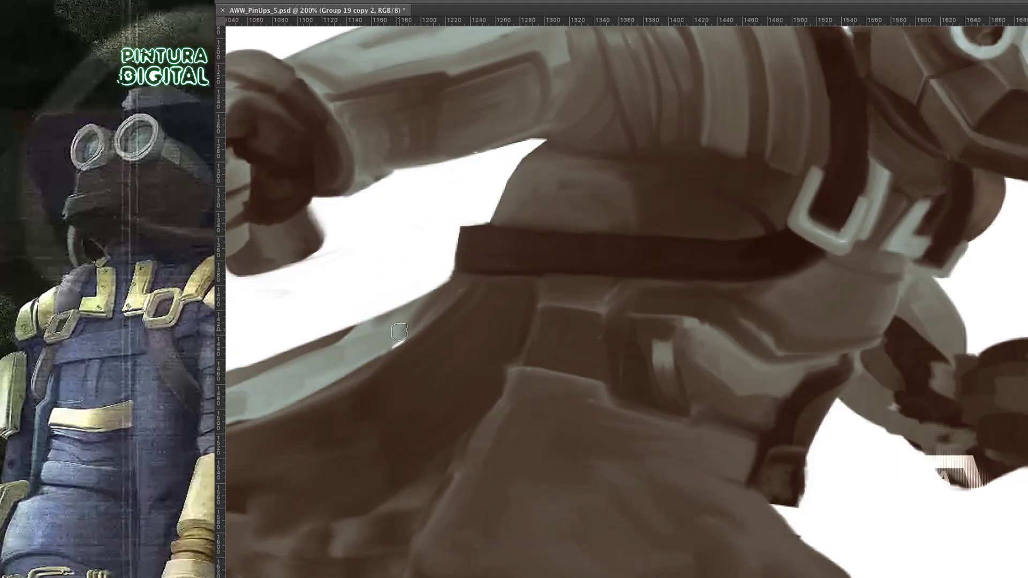
pyautogui.moveTo(364, 358)
pyautogui.mouseDown()
pyautogui.moveTo(597, 285)
pyautogui.moveTo(495, 325)
pyautogui.mouseUp()
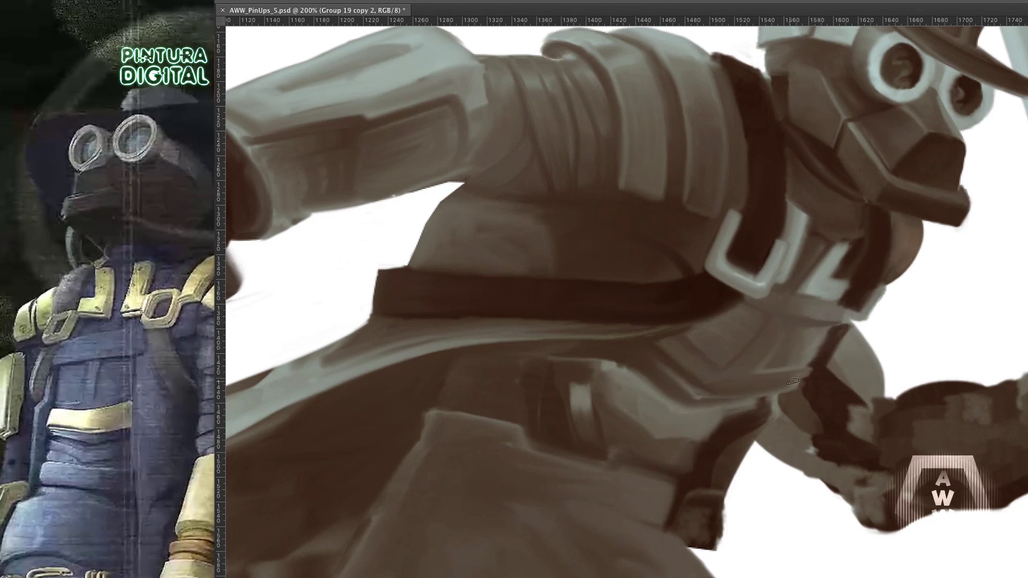
pyautogui.moveTo(716, 414)
pyautogui.mouseDown()
pyautogui.moveTo(748, 422)
pyautogui.moveTo(741, 335)
pyautogui.mouseUp()
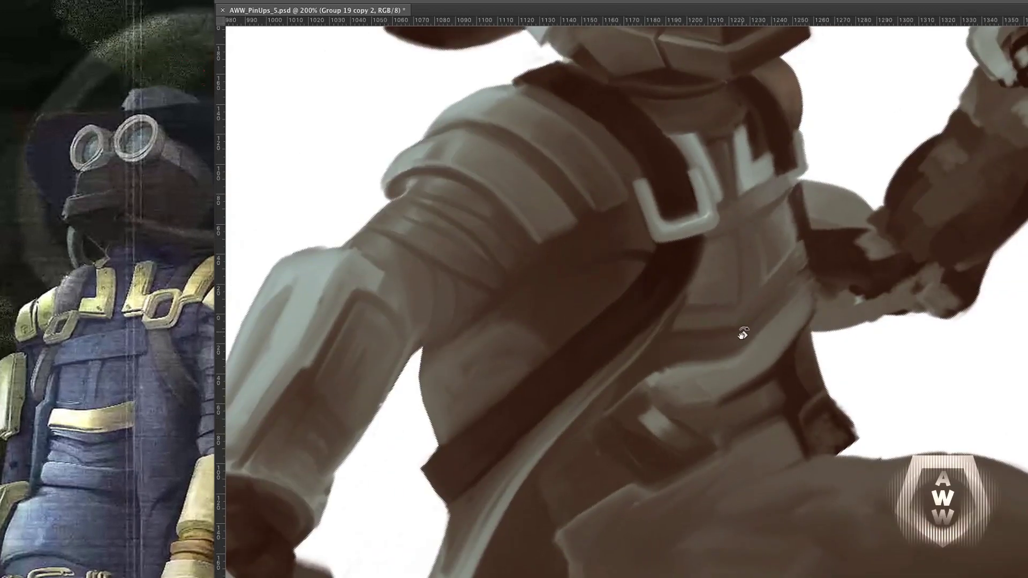
pyautogui.moveTo(680, 386); pyautogui.dragTo(657, 393)
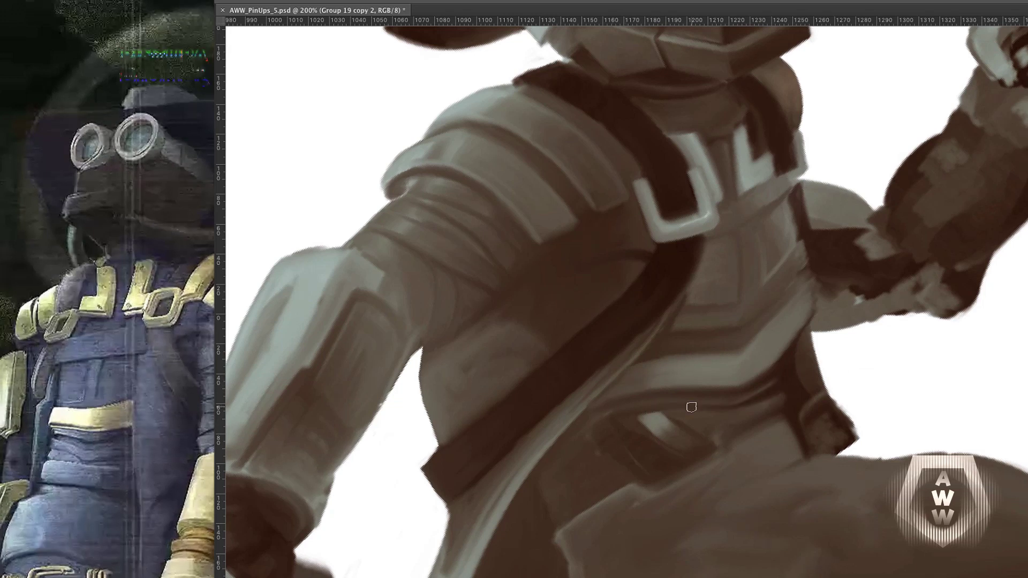
pyautogui.hotkey('ctrl', '-')
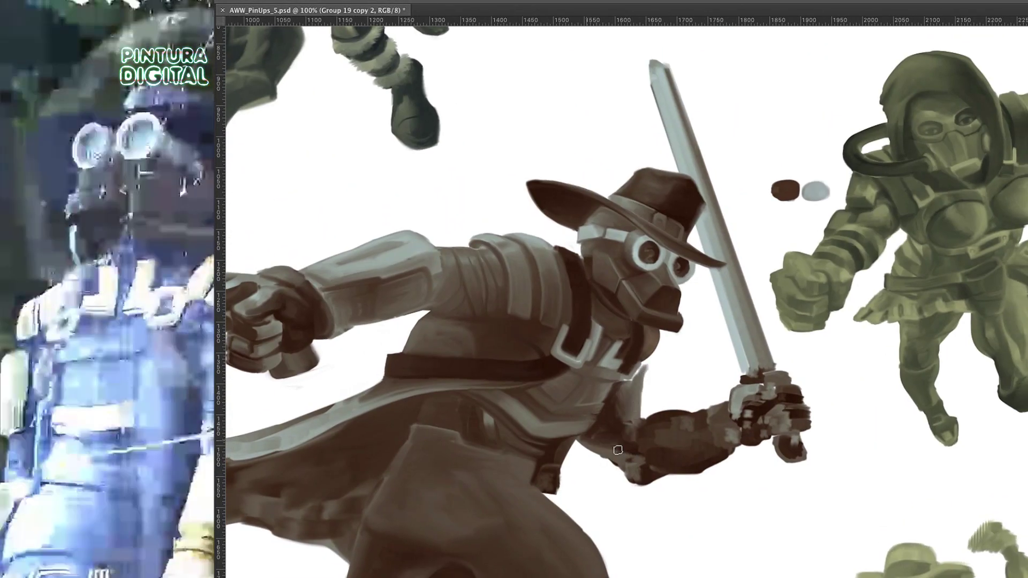
# - Darken the coat under the sword arm and repaint the sword forearm in smoother, lighter brown
pyautogui.moveTo(645, 369)
pyautogui.mouseDown()
pyautogui.moveTo(621, 428)
pyautogui.moveTo(629, 474)
pyautogui.mouseUp()
pyautogui.moveTo(587, 445); pyautogui.dragTo(632, 477)
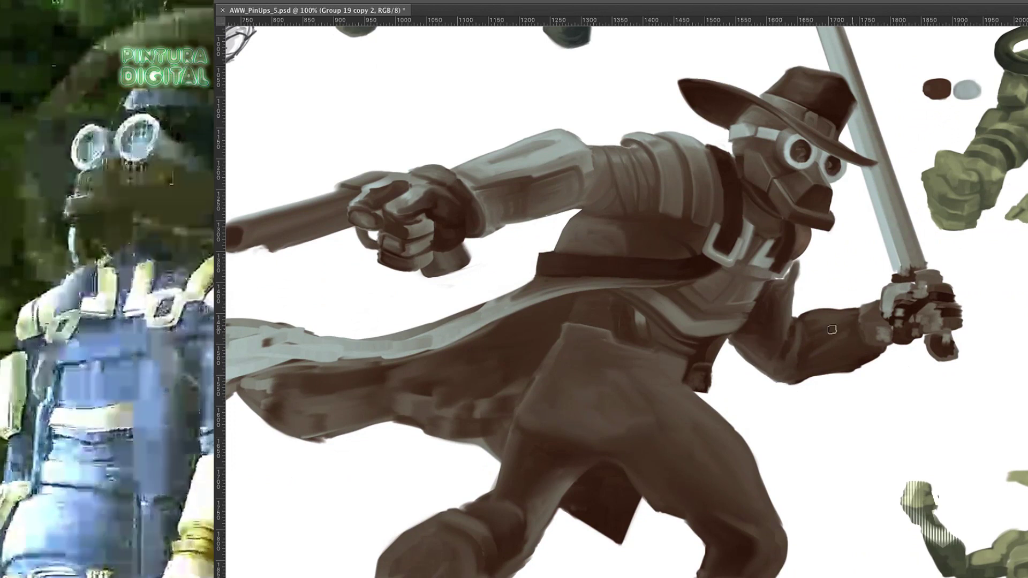
pyautogui.moveTo(771, 377); pyautogui.dragTo(752, 358)
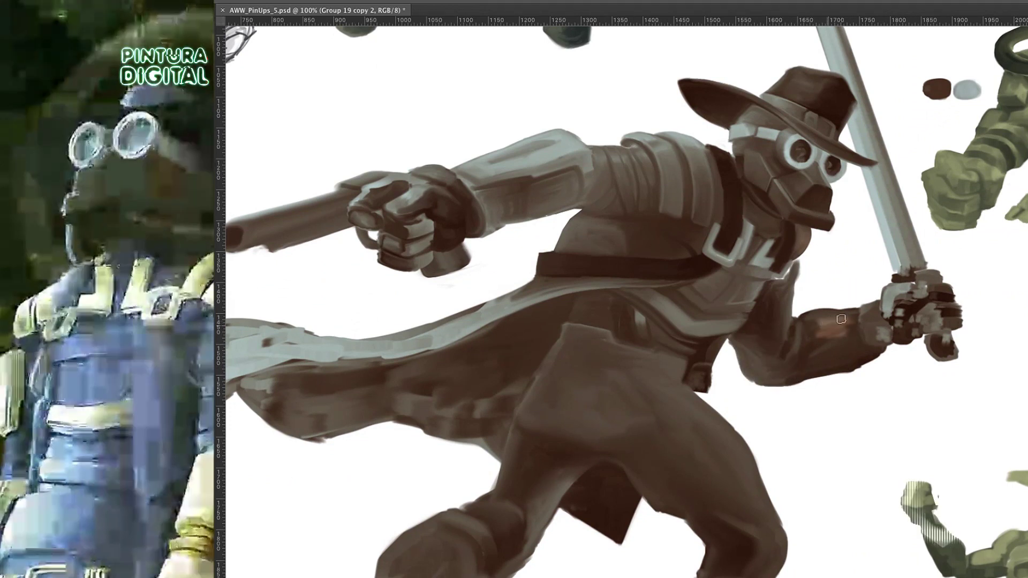
pyautogui.moveTo(831, 314)
pyautogui.mouseDown()
pyautogui.moveTo(854, 351)
pyautogui.moveTo(852, 375)
pyautogui.moveTo(891, 293)
pyautogui.mouseUp()
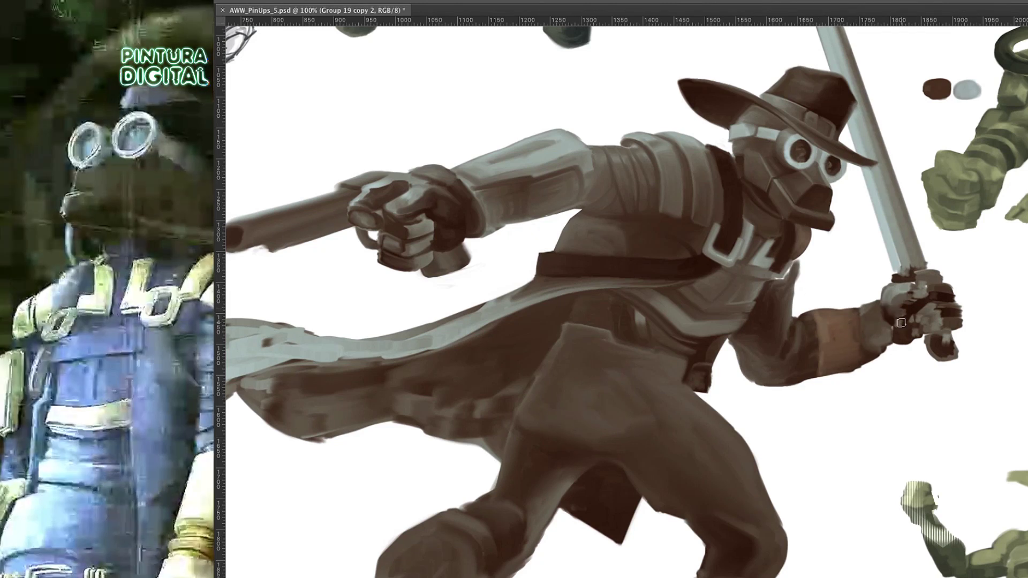
# - Repaint the flowing cape darker and smoother, including its upper-left edge
pyautogui.scroll(-1, 904, 322)
pyautogui.hscroll(-5, 624, 367)
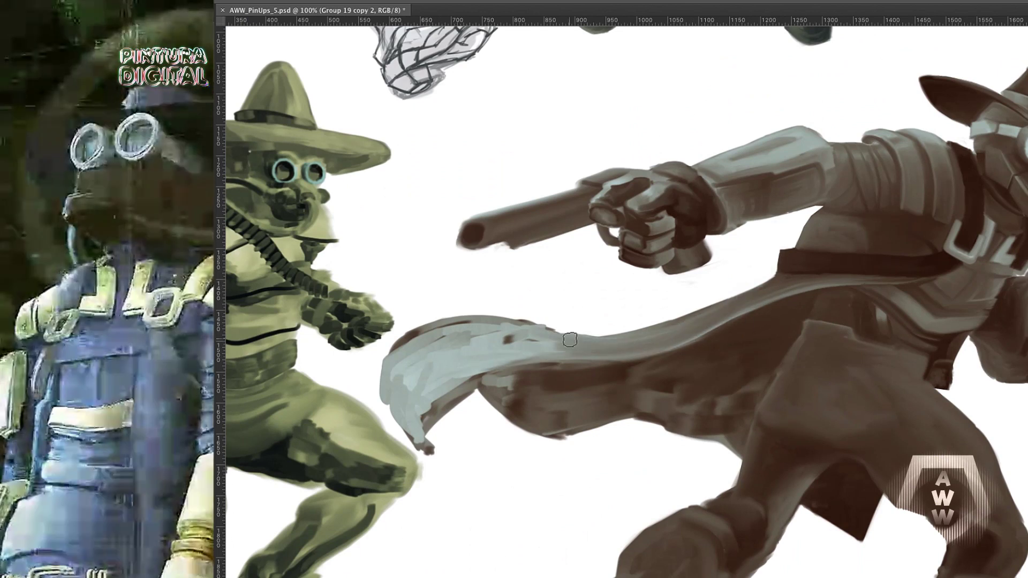
pyautogui.moveTo(627, 362); pyautogui.dragTo(524, 333)
pyautogui.moveTo(519, 380)
pyautogui.mouseDown()
pyautogui.moveTo(581, 410)
pyautogui.moveTo(470, 419)
pyautogui.moveTo(482, 441)
pyautogui.moveTo(471, 514)
pyautogui.mouseUp()
pyautogui.moveTo(557, 417); pyautogui.dragTo(439, 447)
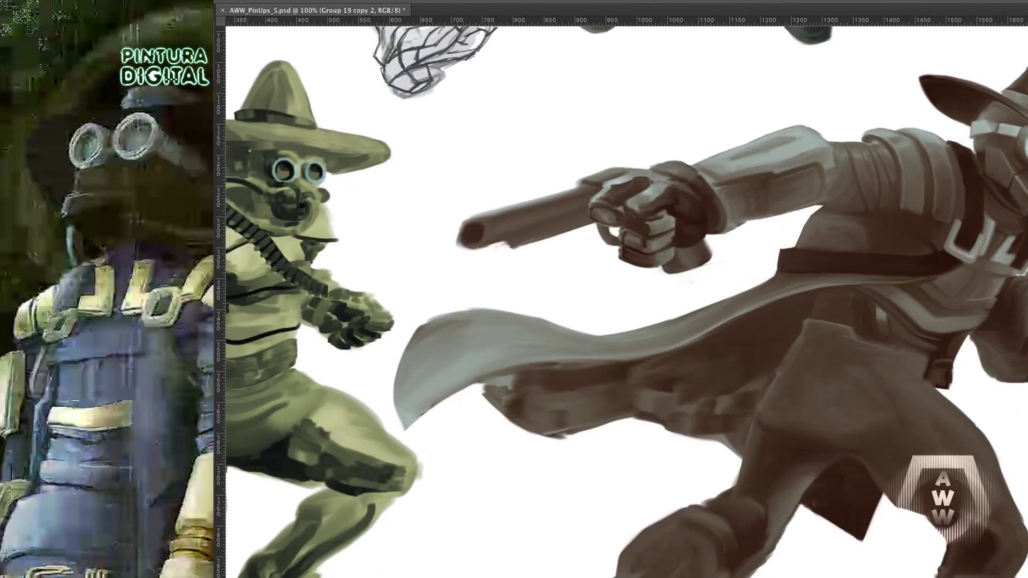
pyautogui.moveTo(513, 316)
pyautogui.mouseDown()
pyautogui.moveTo(431, 324)
pyautogui.moveTo(406, 435)
pyautogui.mouseUp()
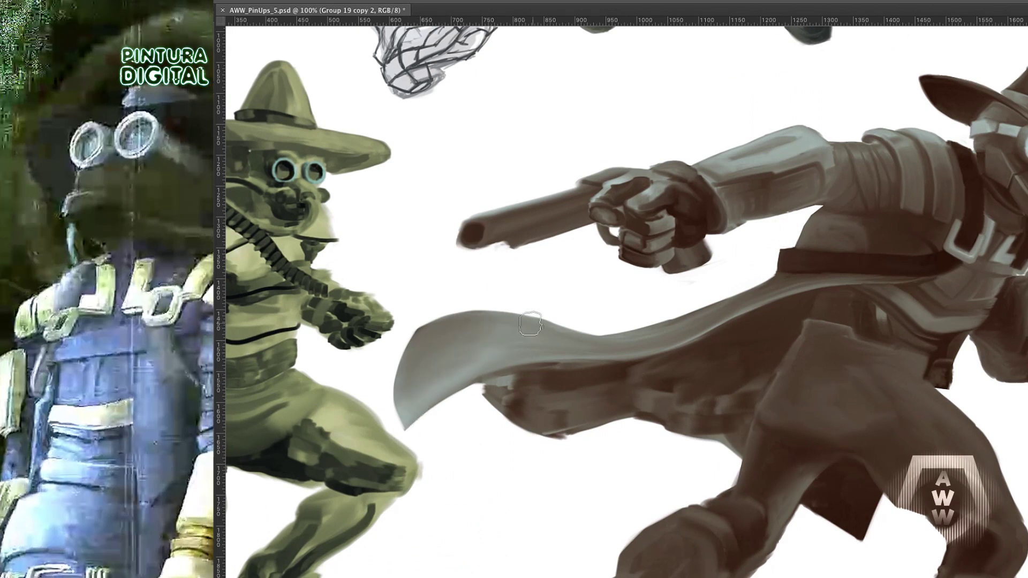
pyautogui.moveTo(535, 381); pyautogui.dragTo(666, 443)
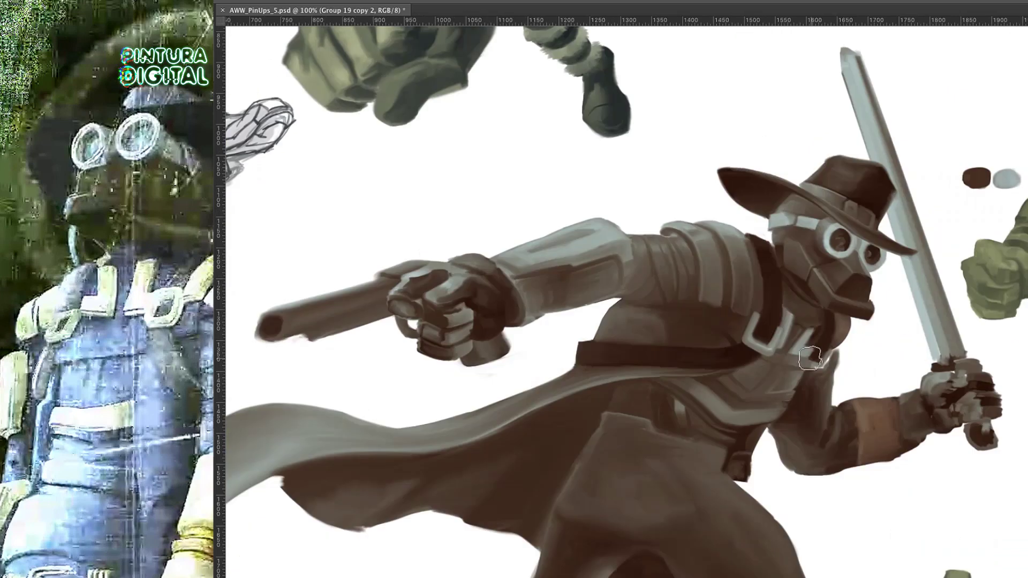
# - Save the painting and begin warping the hat's shape in Liquify
pyautogui.moveTo(660, 360); pyautogui.dragTo(459, 454)
pyautogui.hotkey('ctrl', 's')
pyautogui.hotkey('ctrl', 'shift', 'x')
pyautogui.scroll(5, 396, 241)
pyautogui.moveTo(369, 225); pyautogui.dragTo(410, 203)
# - Apply the hat warp, then select and delete the old sword blade and crossguard
pyautogui.press('Return')
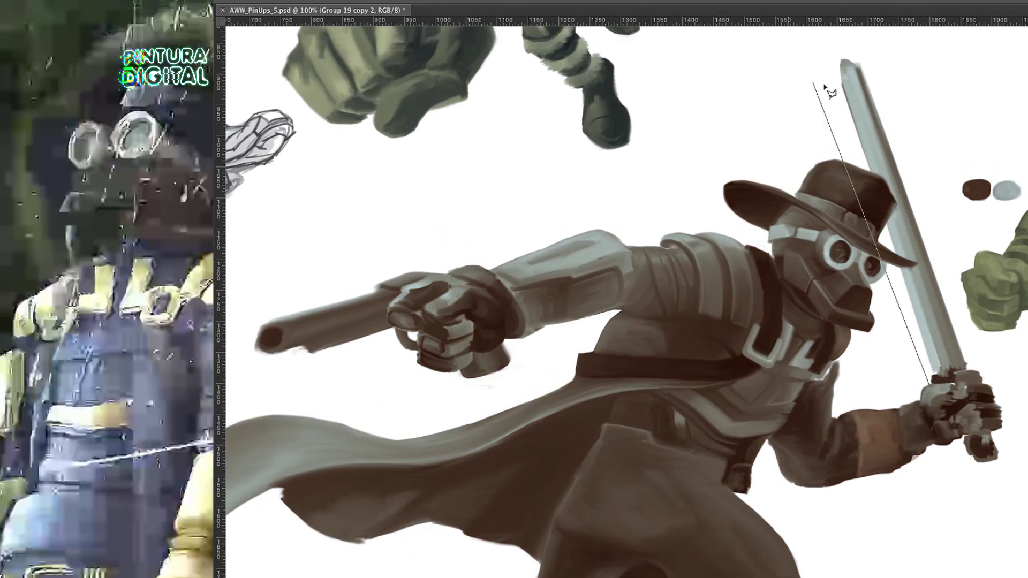
pyautogui.click(833, 47)
pyautogui.click(876, 66)
pyautogui.click(1001, 460)
pyautogui.click(974, 470)
pyautogui.click(833, 47)
pyautogui.moveTo(642, 267); pyautogui.dragTo(497, 370)
pyautogui.moveTo(700, 187); pyautogui.dragTo(734, 284)
pyautogui.moveTo(697, 173); pyautogui.dragTo(803, 485)
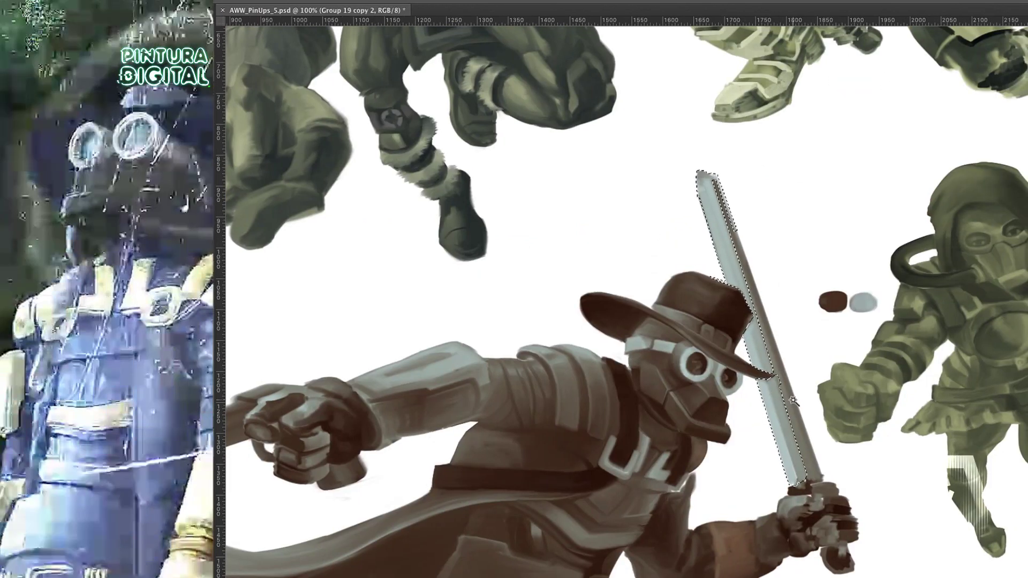
pyautogui.moveTo(697, 172); pyautogui.dragTo(738, 247)
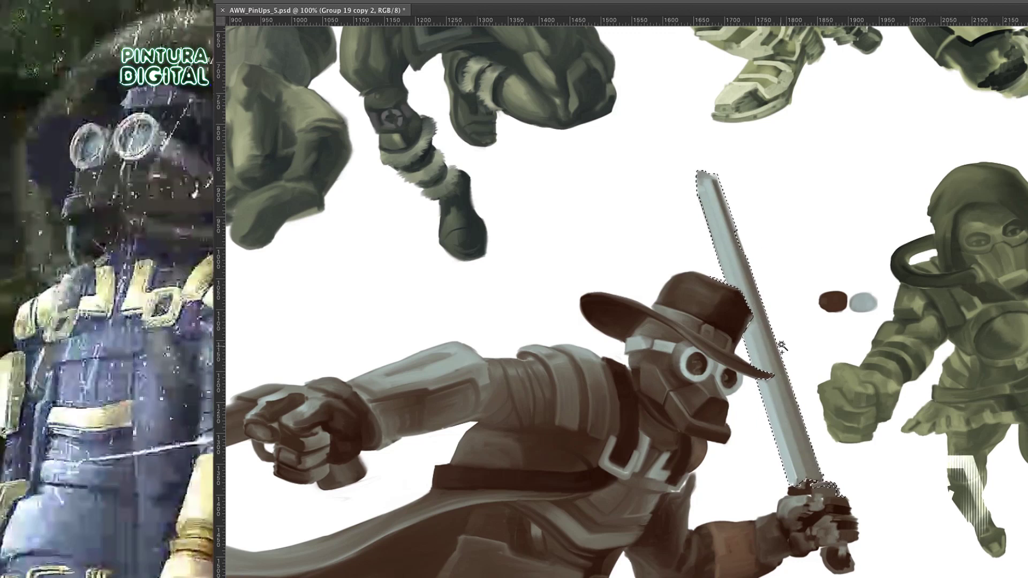
pyautogui.press('Delete')
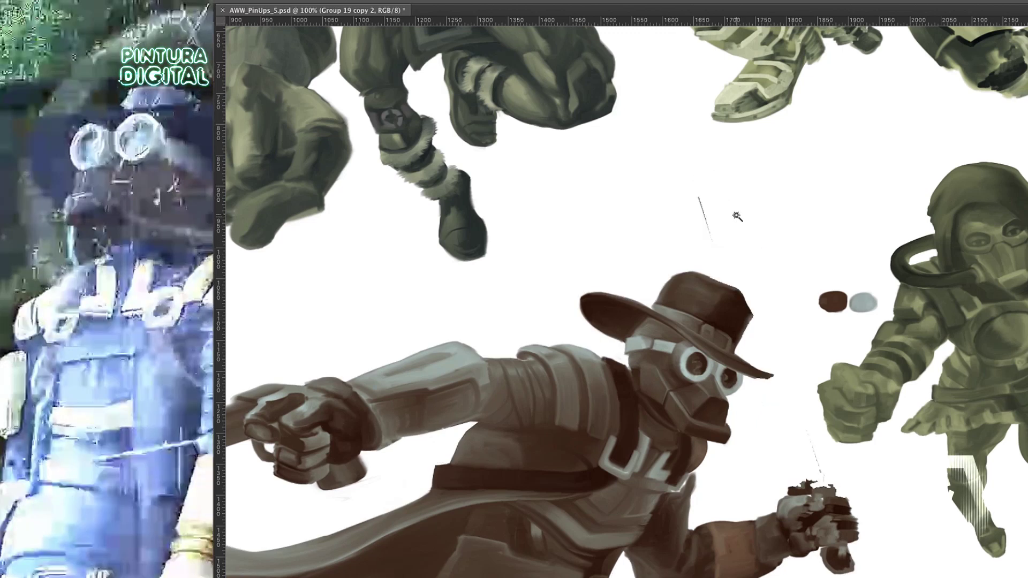
# - Rotate the view so the figure stands upright, and briefly reopen and close Liquify
pyautogui.moveTo(953, 347); pyautogui.dragTo(725, 326)
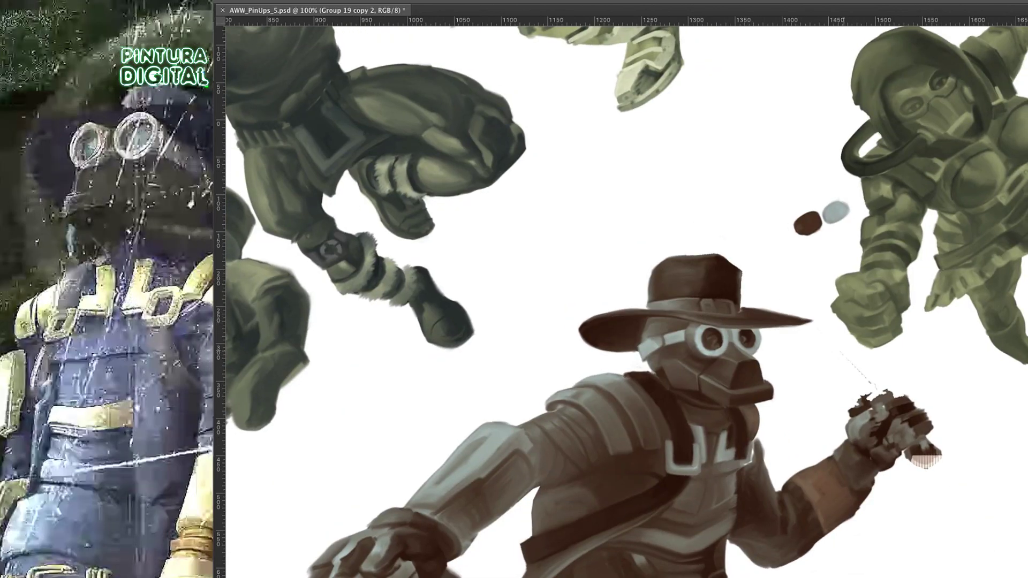
pyautogui.moveTo(609, 313); pyautogui.dragTo(803, 337)
pyautogui.hotkey('ctrl', 'shift', 'x')
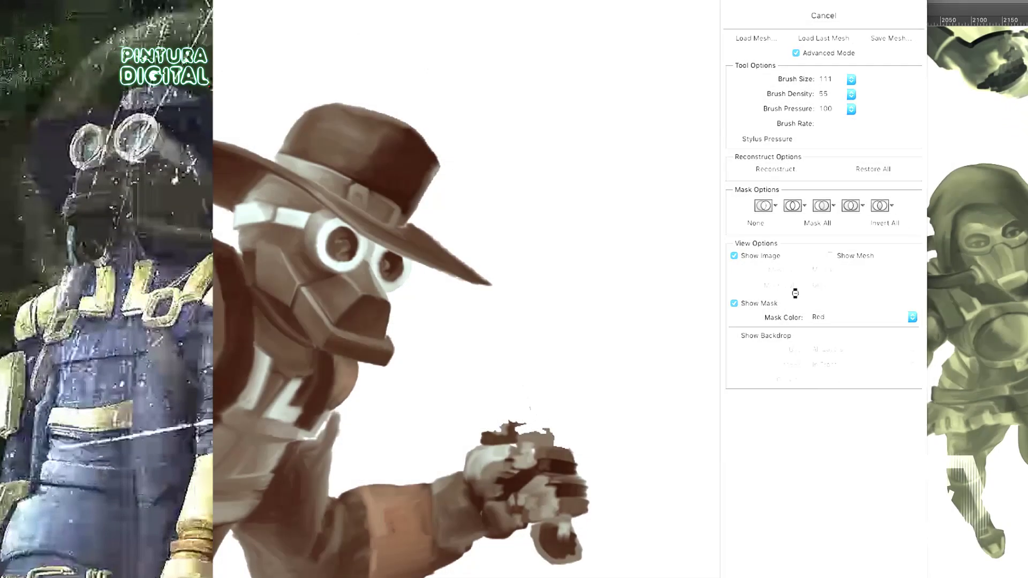
pyautogui.press('Return')
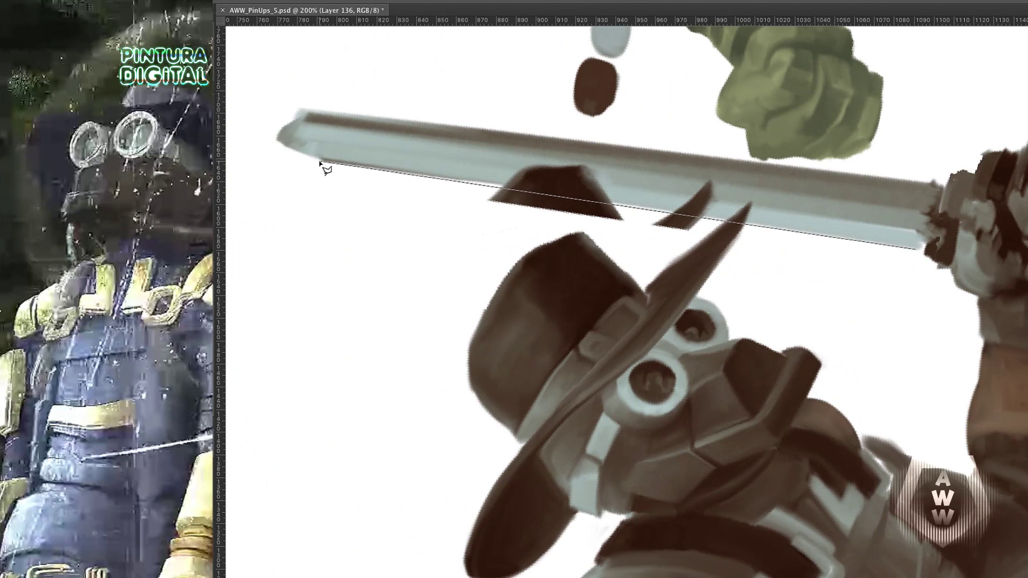
# - Lighten the new sword inside a polygonal selection, deselect, and merge it into Layer 136
pyautogui.click(920, 247)
pyautogui.click(326, 169)
pyautogui.click(275, 138)
pyautogui.click(270, 78)
pyautogui.click(941, 180)
pyautogui.click(919, 247)
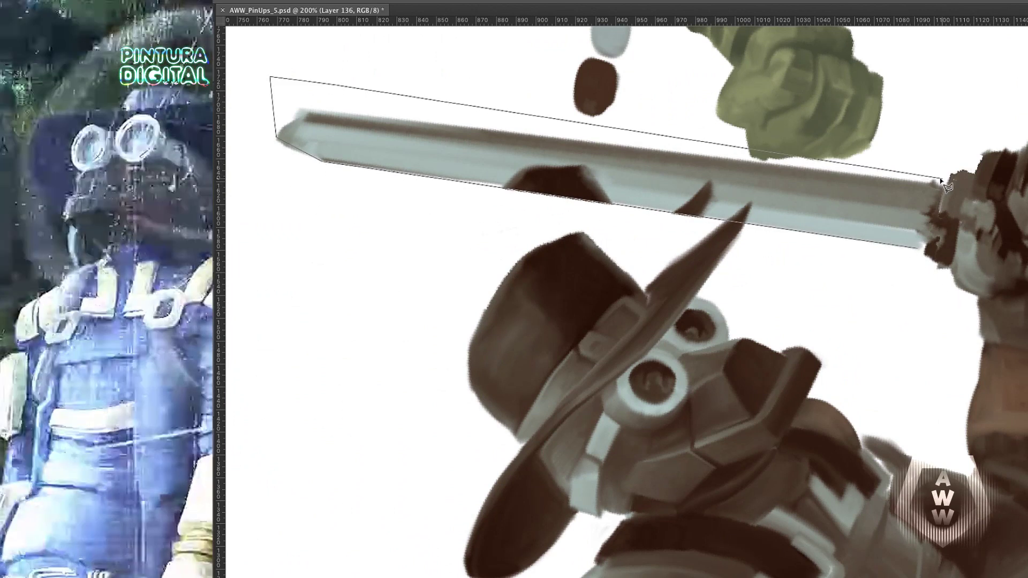
pyautogui.moveTo(661, 202)
pyautogui.mouseDown()
pyautogui.moveTo(483, 159)
pyautogui.moveTo(730, 195)
pyautogui.moveTo(310, 114)
pyautogui.moveTo(352, 109)
pyautogui.mouseUp()
pyautogui.hotkey('ctrl', 'd')
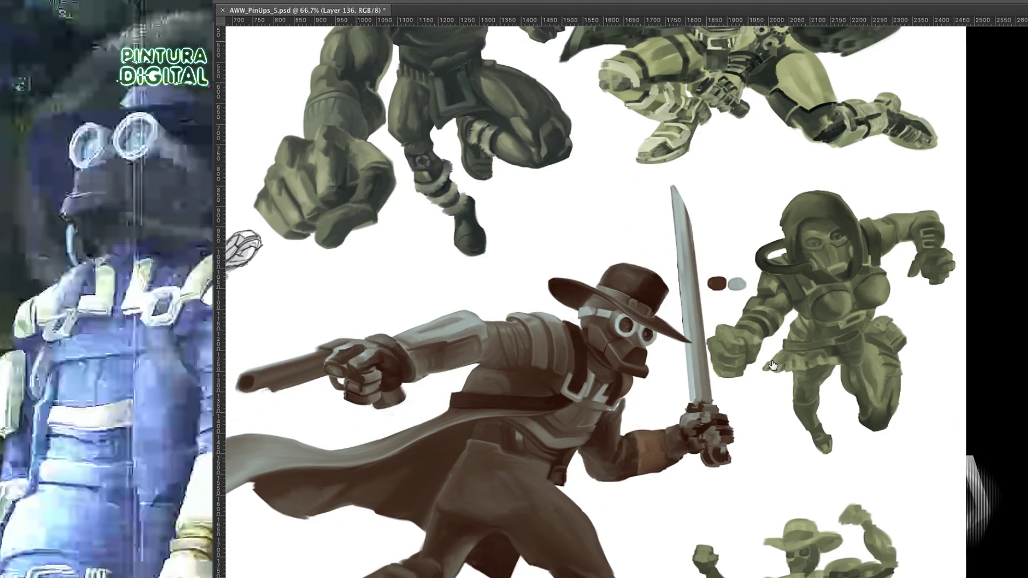
pyautogui.hotkey('ctrl', 'e')
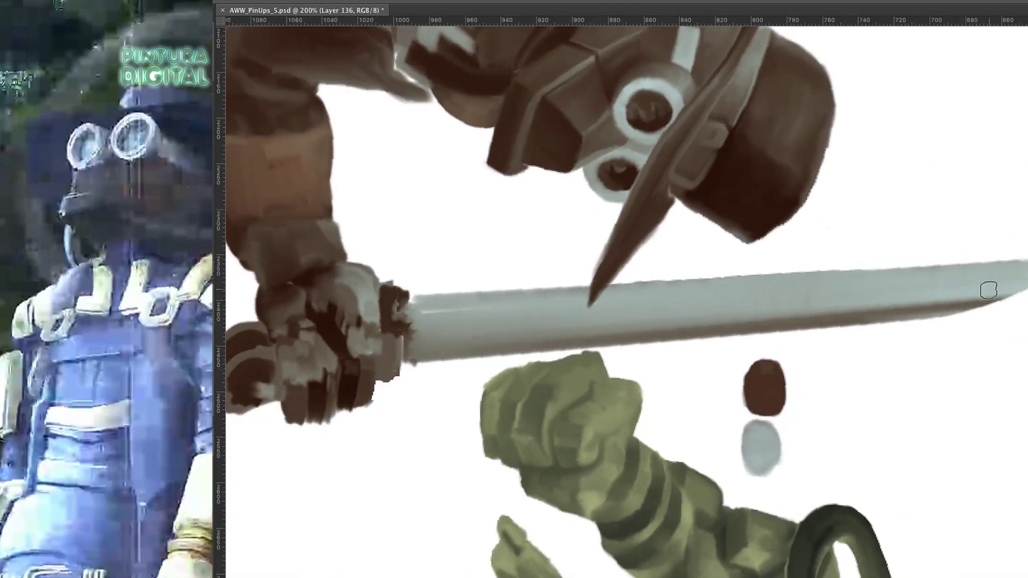
# - Lighten the blade, extend the crossguard rightward, retone the grip, and darken the fist below
pyautogui.moveTo(986, 289); pyautogui.dragTo(428, 335)
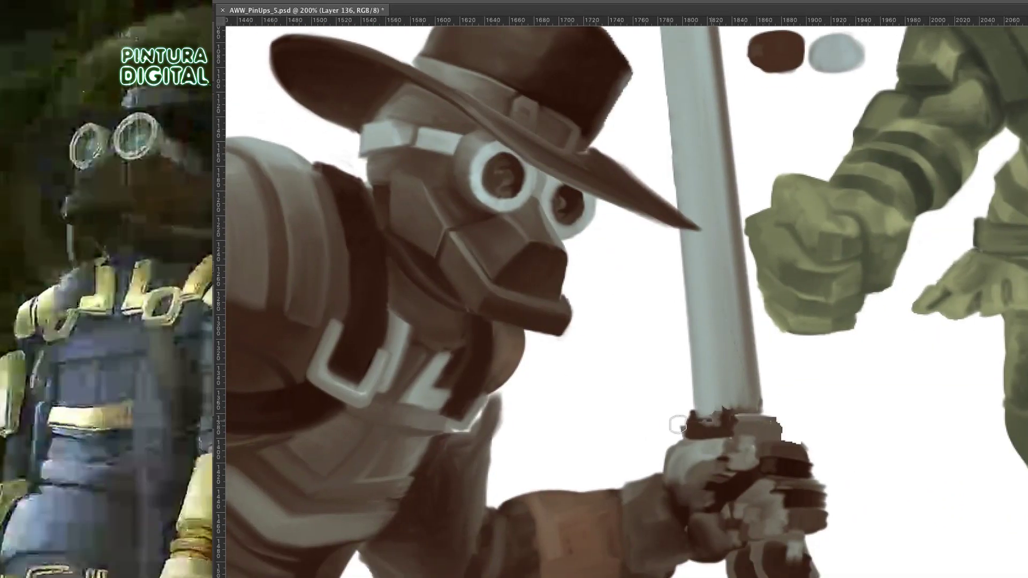
pyautogui.moveTo(677, 424); pyautogui.dragTo(656, 431)
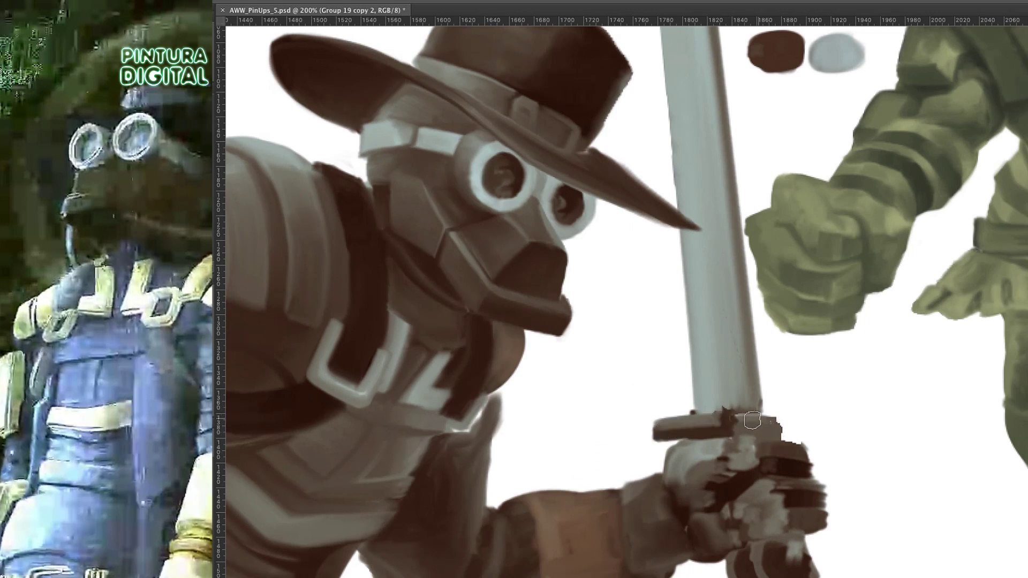
pyautogui.moveTo(723, 419); pyautogui.dragTo(827, 420)
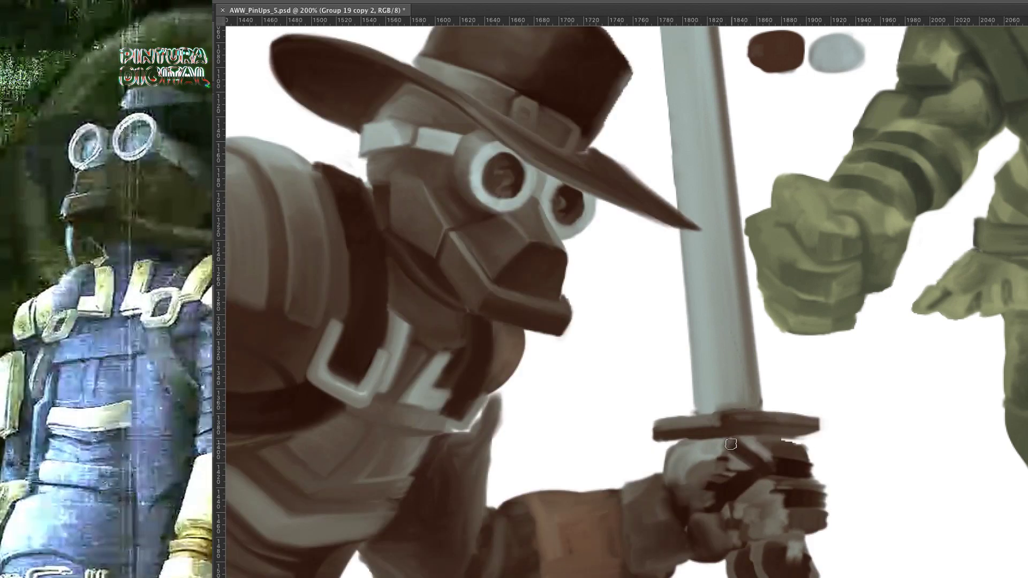
pyautogui.moveTo(731, 443)
pyautogui.mouseDown()
pyautogui.moveTo(757, 472)
pyautogui.moveTo(750, 461)
pyautogui.moveTo(749, 482)
pyautogui.mouseUp()
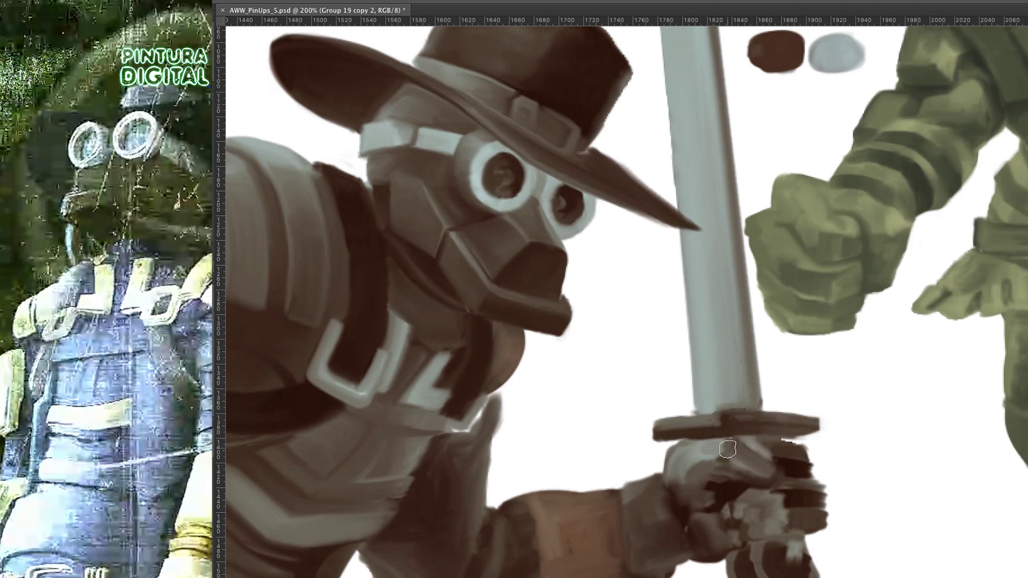
pyautogui.moveTo(687, 455)
pyautogui.mouseDown()
pyautogui.moveTo(677, 482)
pyautogui.moveTo(728, 445)
pyautogui.mouseUp()
pyautogui.moveTo(713, 480)
pyautogui.mouseDown()
pyautogui.moveTo(685, 484)
pyautogui.moveTo(675, 506)
pyautogui.mouseUp()
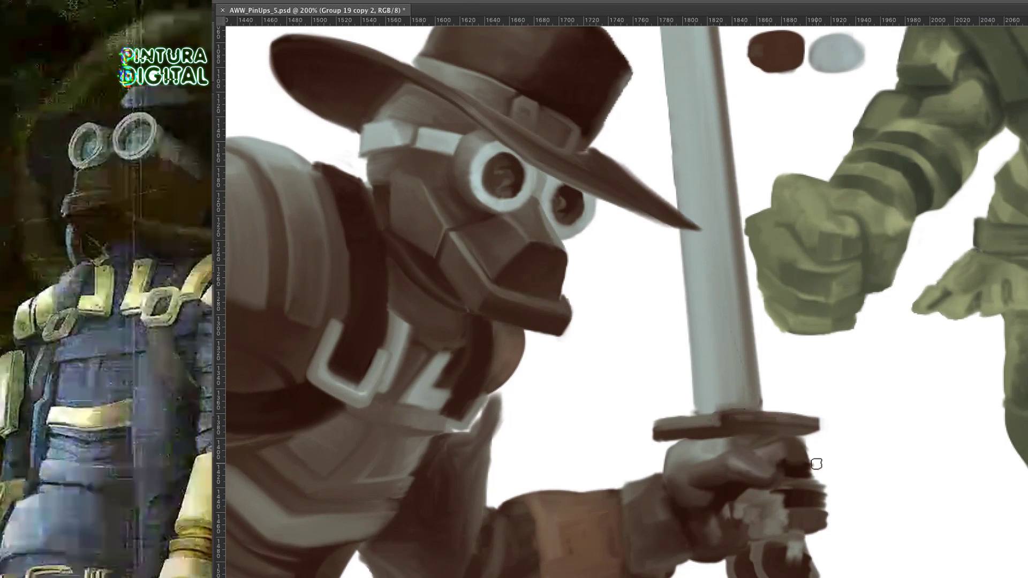
# - Add dark knuckle accents, clean the fist's lower-right edge, and darken the forearm's underside
pyautogui.moveTo(777, 504); pyautogui.dragTo(741, 506)
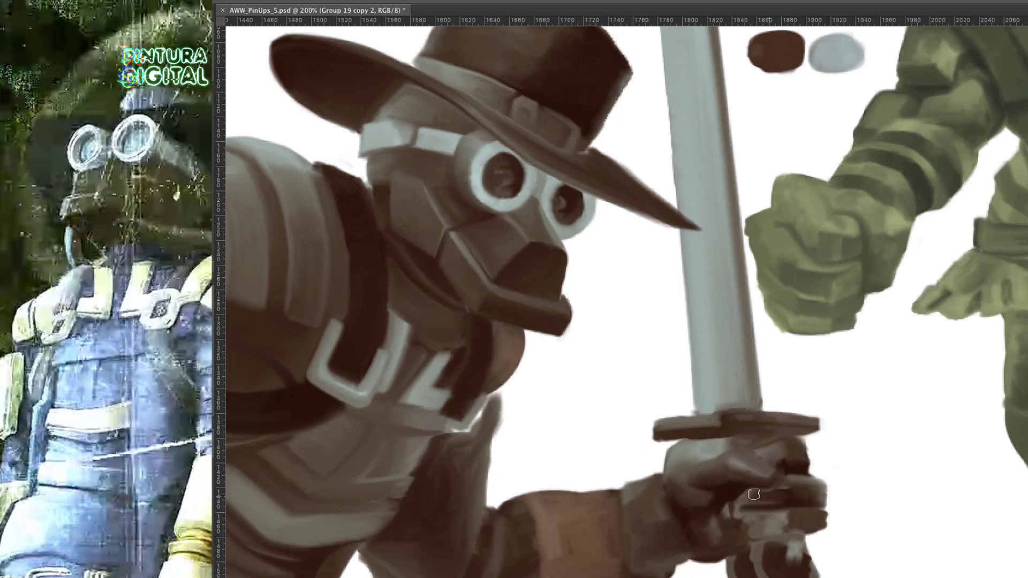
pyautogui.moveTo(827, 527)
pyautogui.mouseDown()
pyautogui.moveTo(742, 521)
pyautogui.moveTo(824, 538)
pyautogui.moveTo(819, 474)
pyautogui.moveTo(831, 490)
pyautogui.mouseUp()
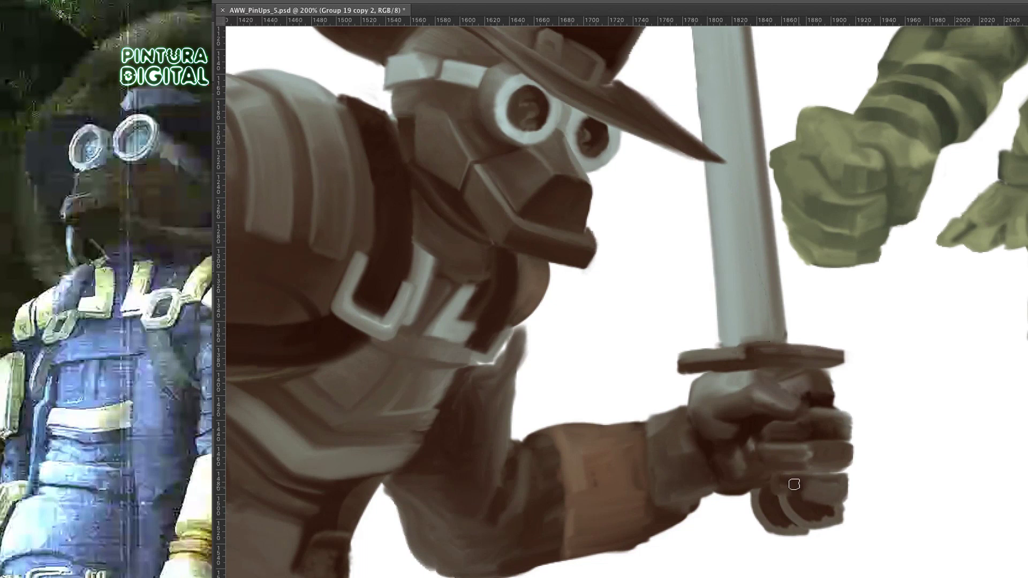
pyautogui.moveTo(766, 476); pyautogui.dragTo(783, 469)
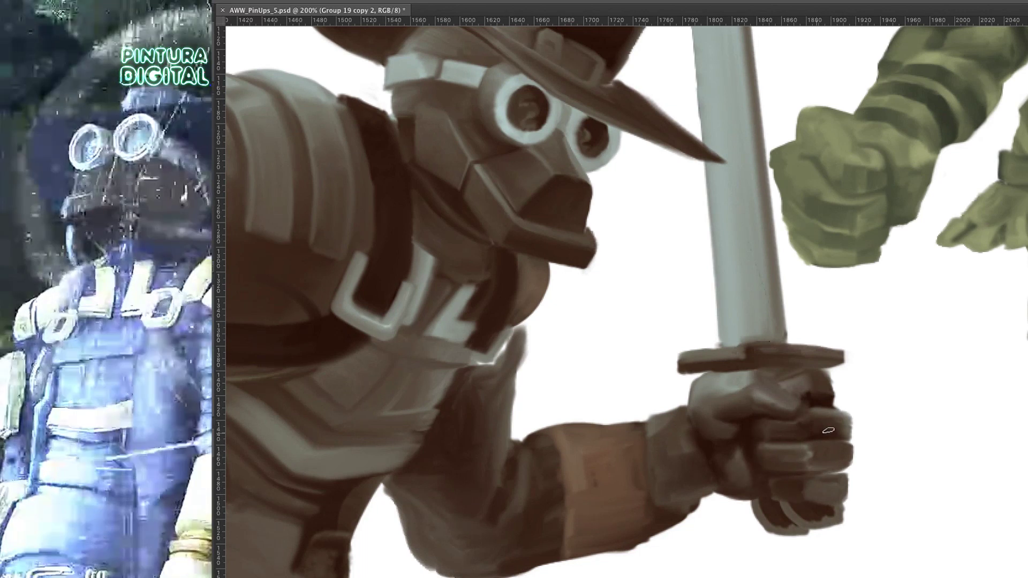
pyautogui.moveTo(765, 419); pyautogui.dragTo(823, 464)
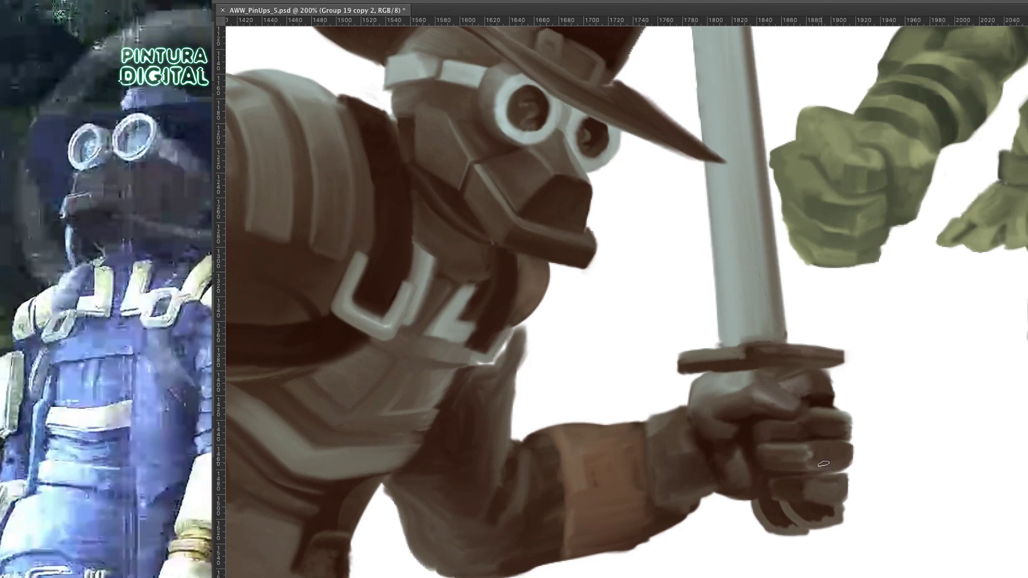
pyautogui.moveTo(845, 516); pyautogui.dragTo(809, 530)
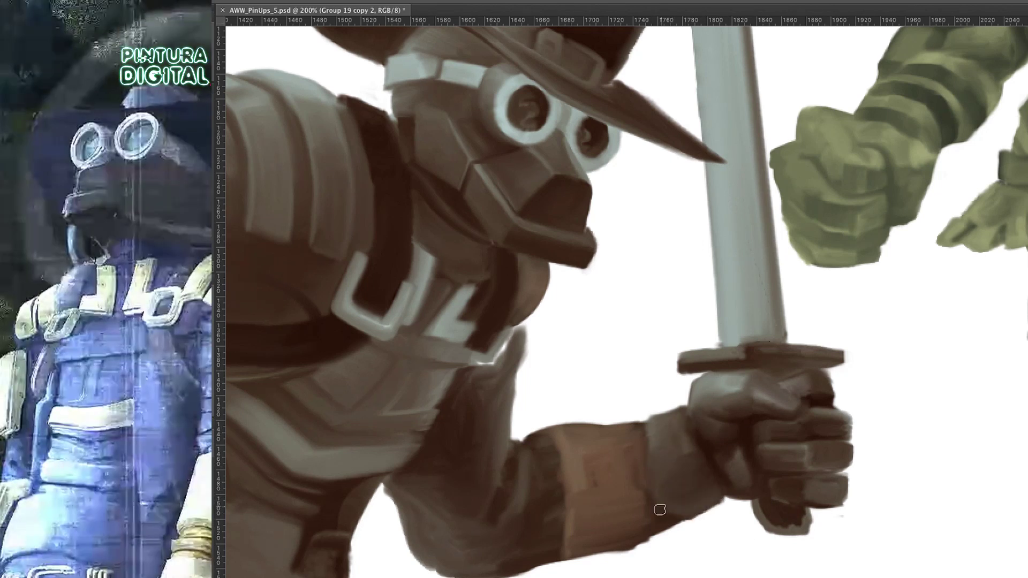
pyautogui.moveTo(587, 557); pyautogui.dragTo(671, 535)
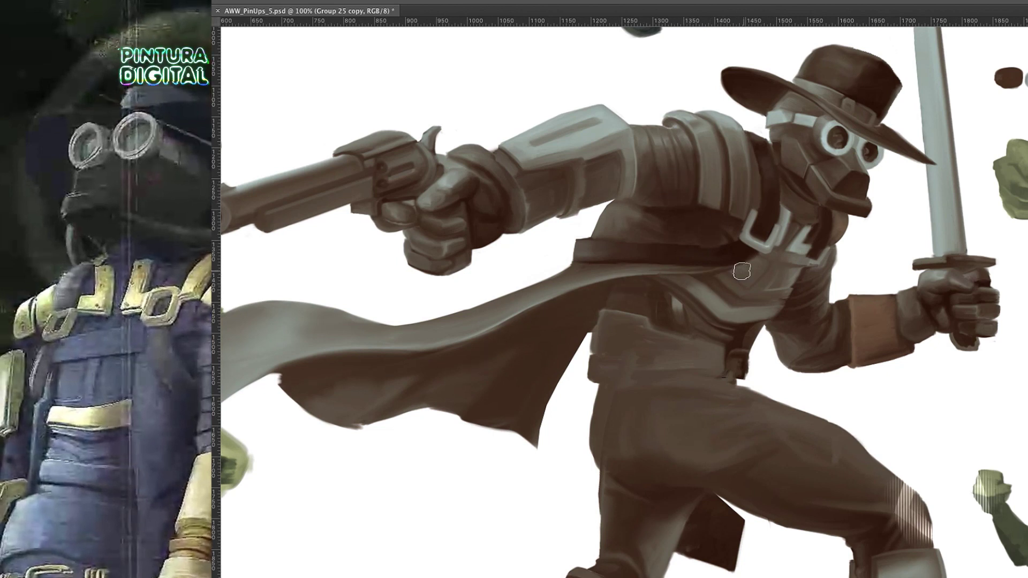
# - Paint light and dark marks on the coat, belt and lower finger, and extend the crossguard leftward
pyautogui.press(']')
pyautogui.press(']')
pyautogui.press(']')
pyautogui.moveTo(723, 329)
pyautogui.mouseDown()
pyautogui.moveTo(665, 356)
pyautogui.moveTo(655, 308)
pyautogui.mouseUp()
pyautogui.moveTo(665, 374); pyautogui.dragTo(715, 376)
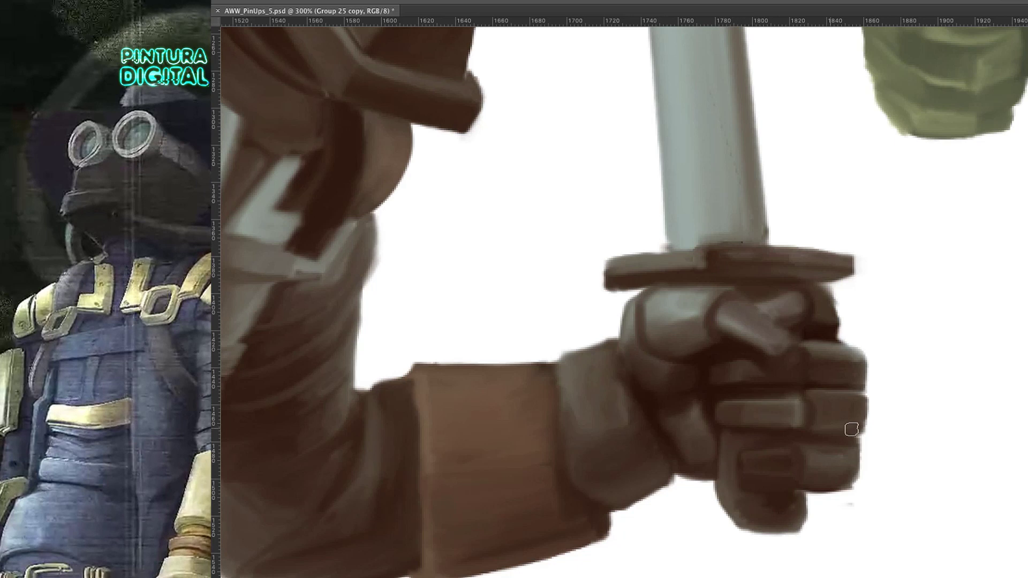
pyautogui.moveTo(747, 454); pyautogui.dragTo(836, 462)
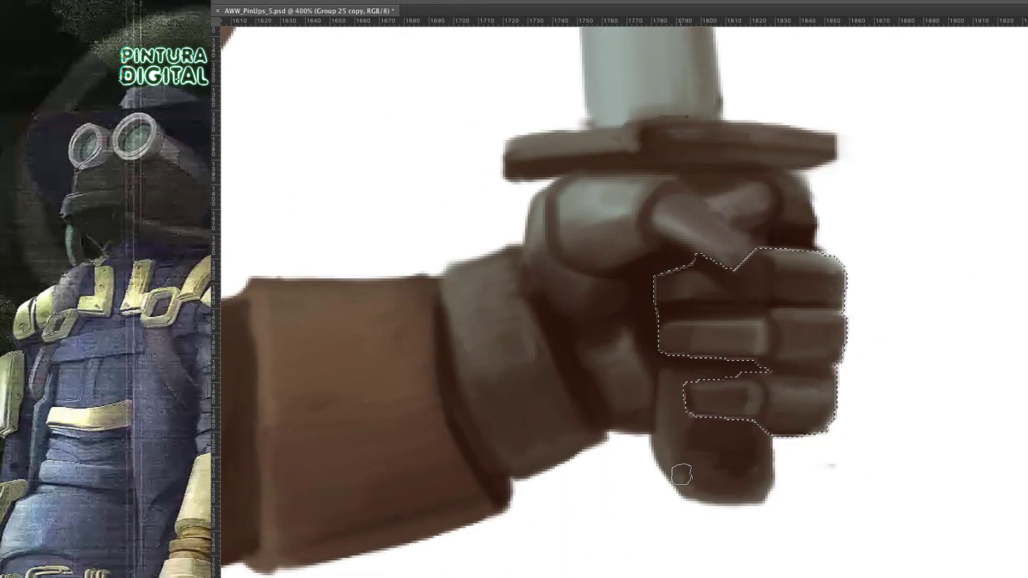
pyautogui.press('[')
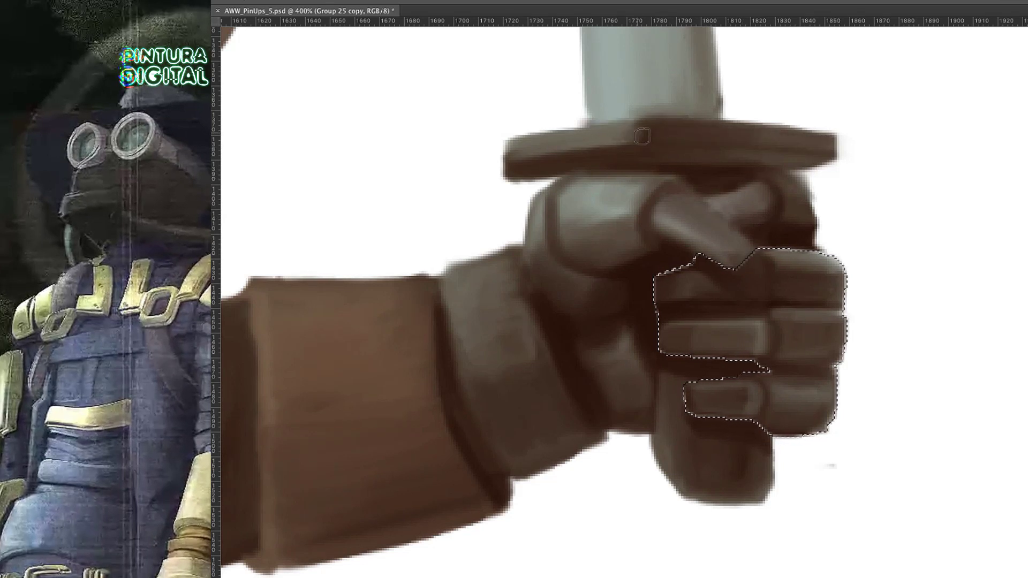
pyautogui.moveTo(750, 131); pyautogui.dragTo(484, 161)
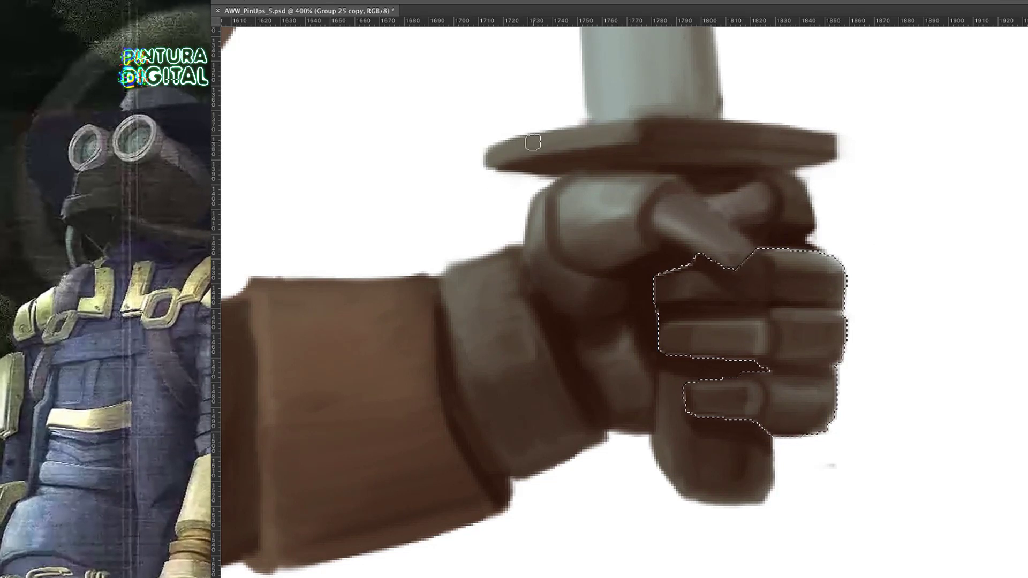
# - Outline the lower sword blade with a polygonal selection to begin repositioning it
pyautogui.scroll(-5, 541, 123)
pyautogui.scroll(3, 517, 305)
pyautogui.click(436, 188)
pyautogui.click(236, 246)
pyautogui.click(688, 333)
pyautogui.click(891, 271)
pyautogui.press('v')
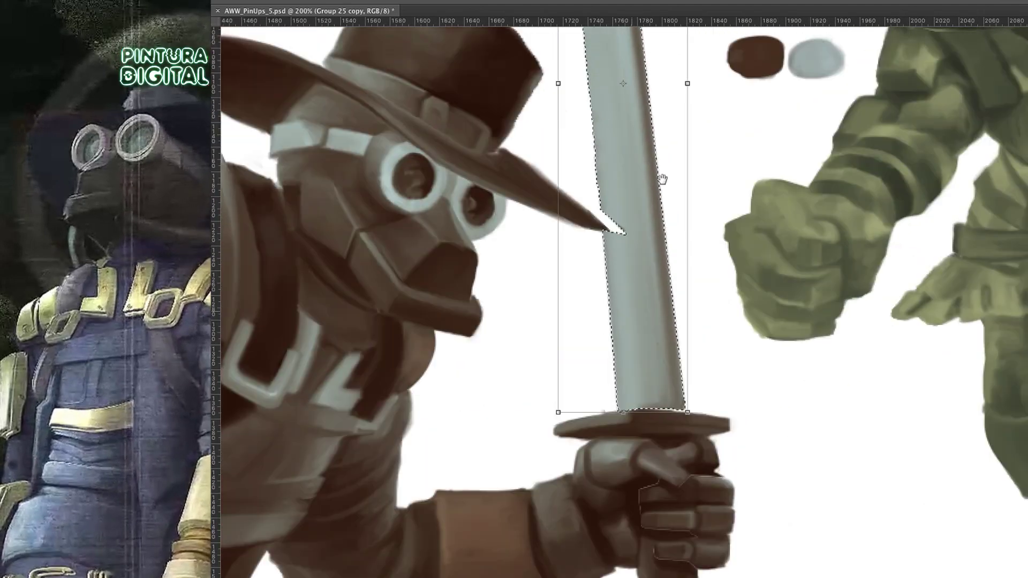
# - Commit the blade's new position and clear the selection
pyautogui.press('Return')
pyautogui.hotkey('ctrl', 'd')
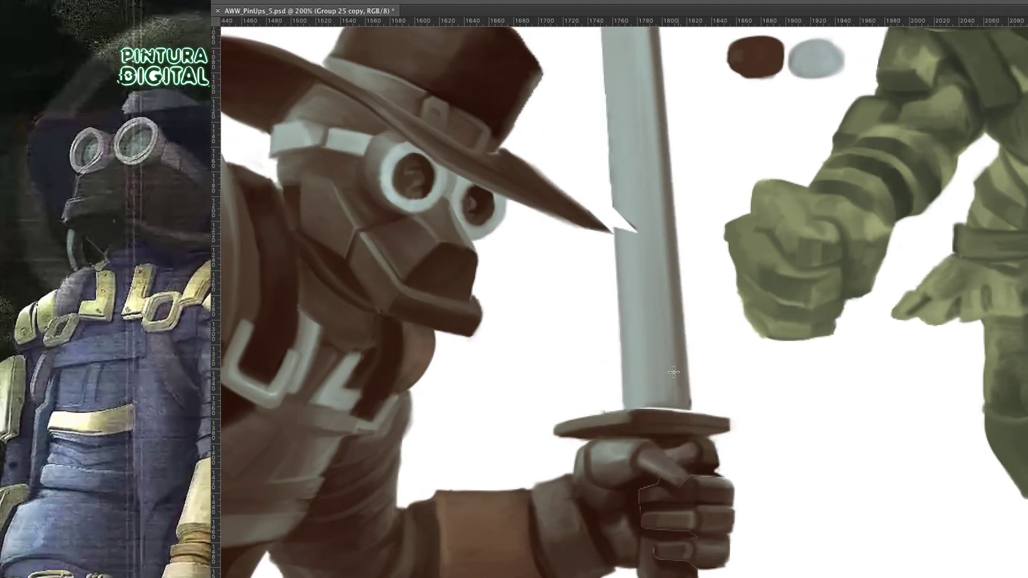
pyautogui.scroll(5, 761, 443)
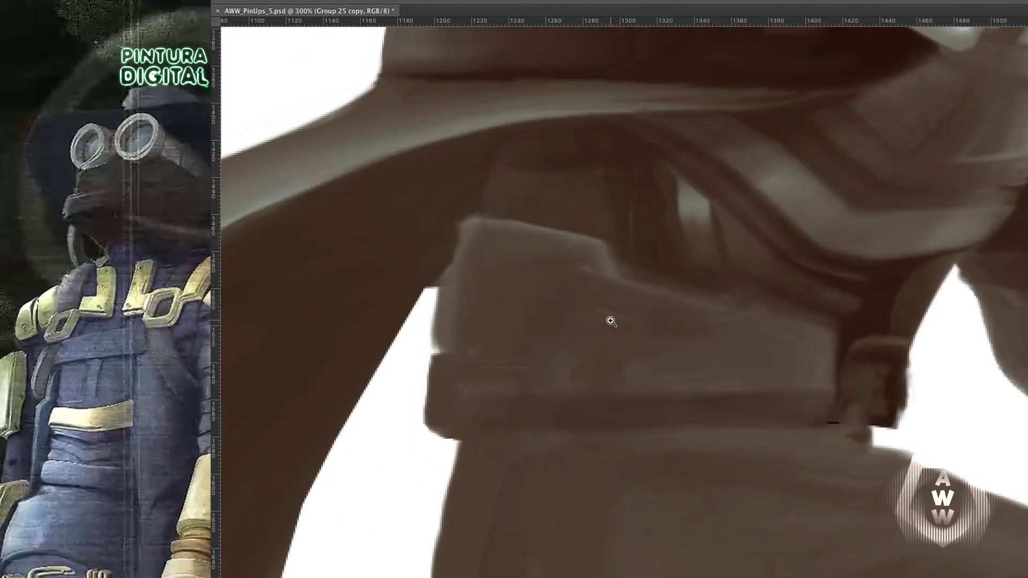
# - Darken above the belt box, extend the strap end, and darken the belt's bottom edge
pyautogui.moveTo(619, 282); pyautogui.dragTo(611, 227)
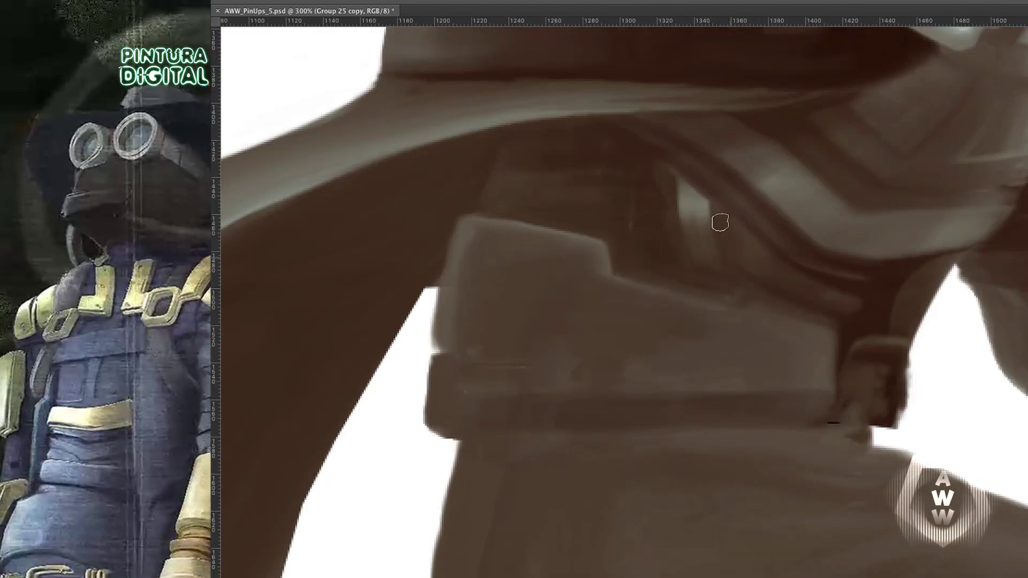
pyautogui.moveTo(884, 338)
pyautogui.mouseDown()
pyautogui.moveTo(835, 359)
pyautogui.moveTo(932, 332)
pyautogui.mouseUp()
pyautogui.moveTo(910, 425); pyautogui.dragTo(428, 431)
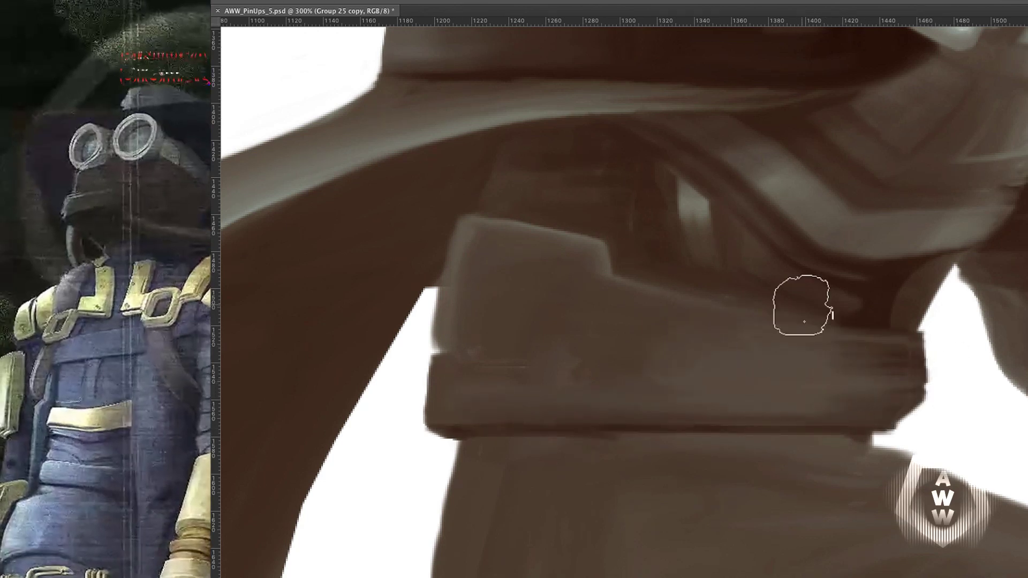
pyautogui.moveTo(803, 298); pyautogui.dragTo(684, 279)
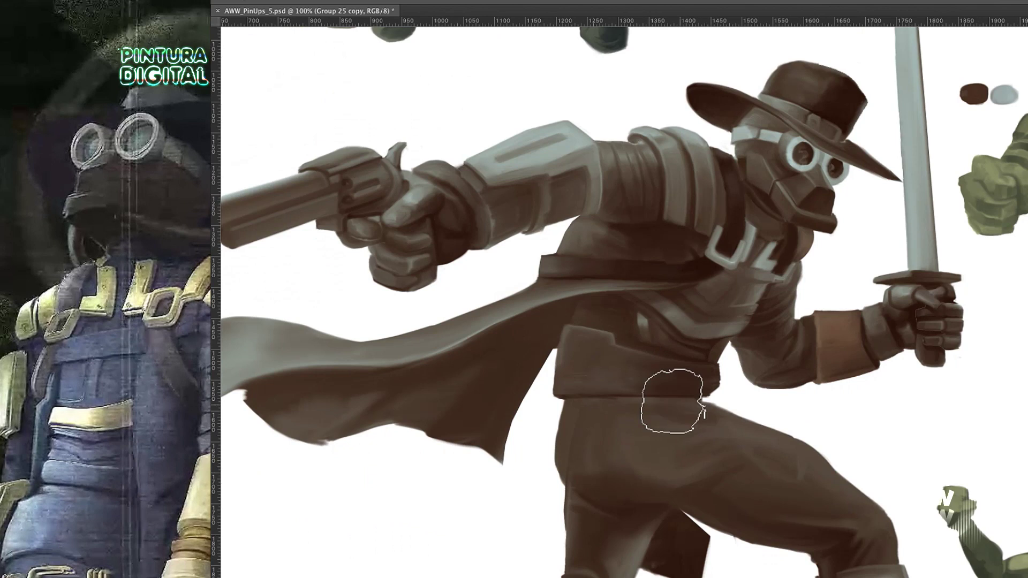
# - Bring the legs into view and darken the boot shaft down toward the toe
pyautogui.moveTo(734, 402); pyautogui.dragTo(591, 166)
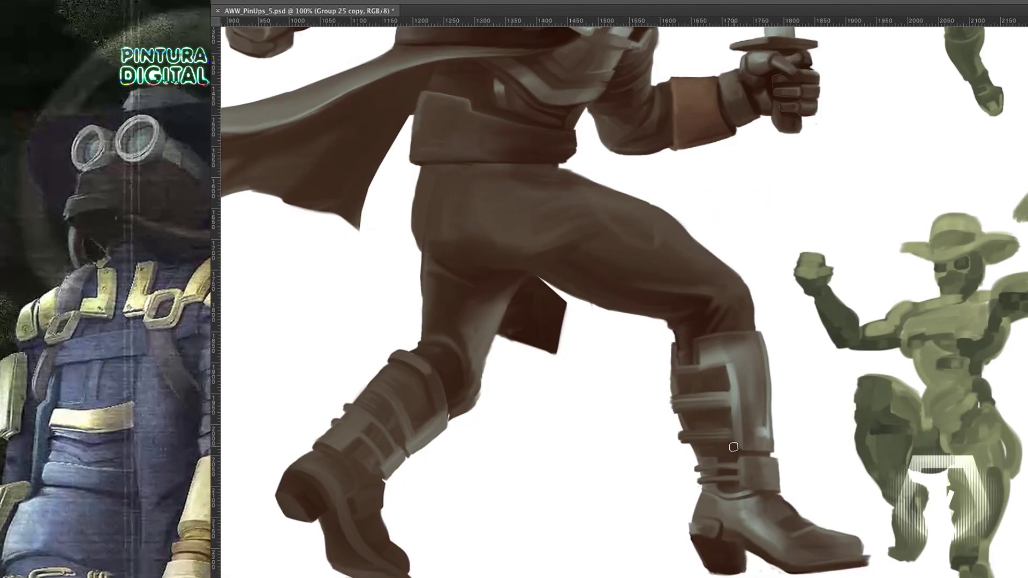
pyautogui.moveTo(424, 390); pyautogui.dragTo(378, 434)
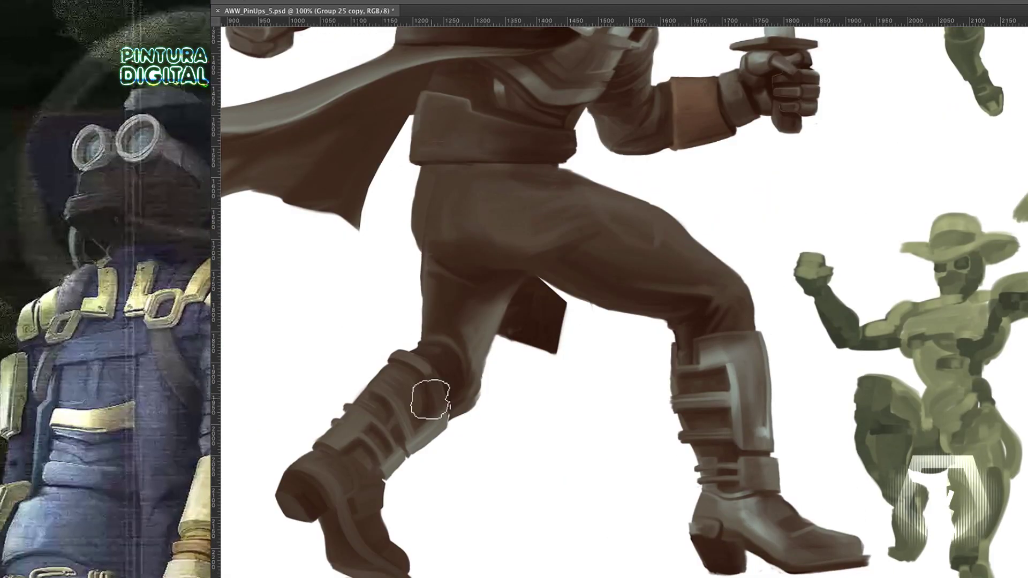
pyautogui.moveTo(429, 399); pyautogui.dragTo(330, 550)
pyautogui.scroll(-3, 439, 406)
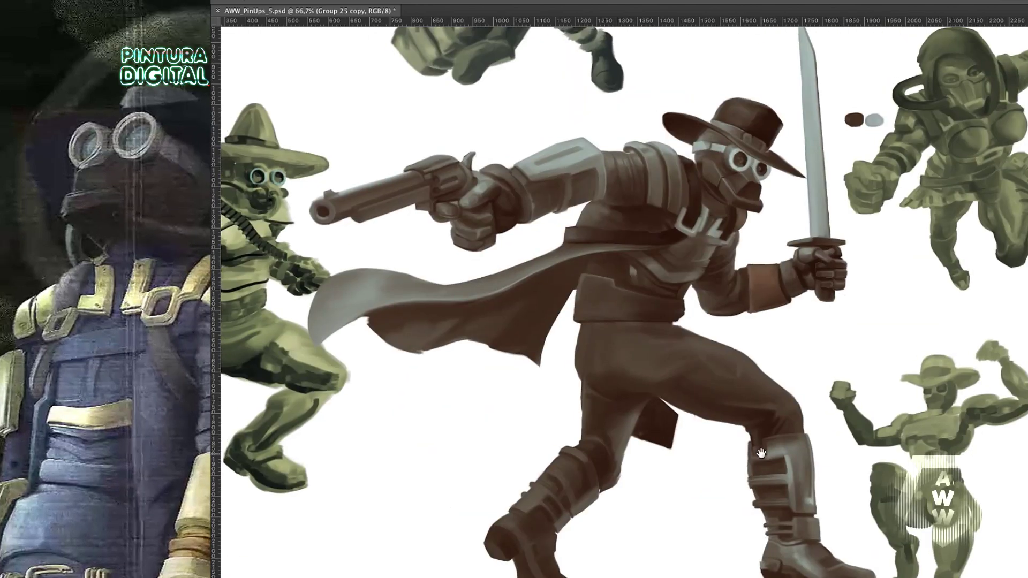
pyautogui.scroll(5, 517, 211)
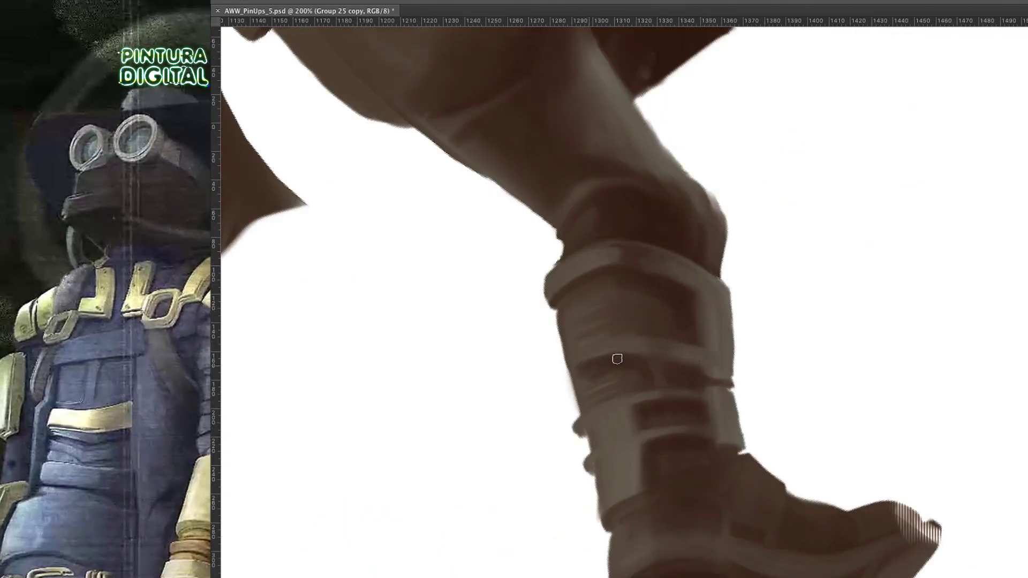
# - Highlight the boot cap's top edge and the other shin guard, then shrink the brush for detail
pyautogui.press('h')
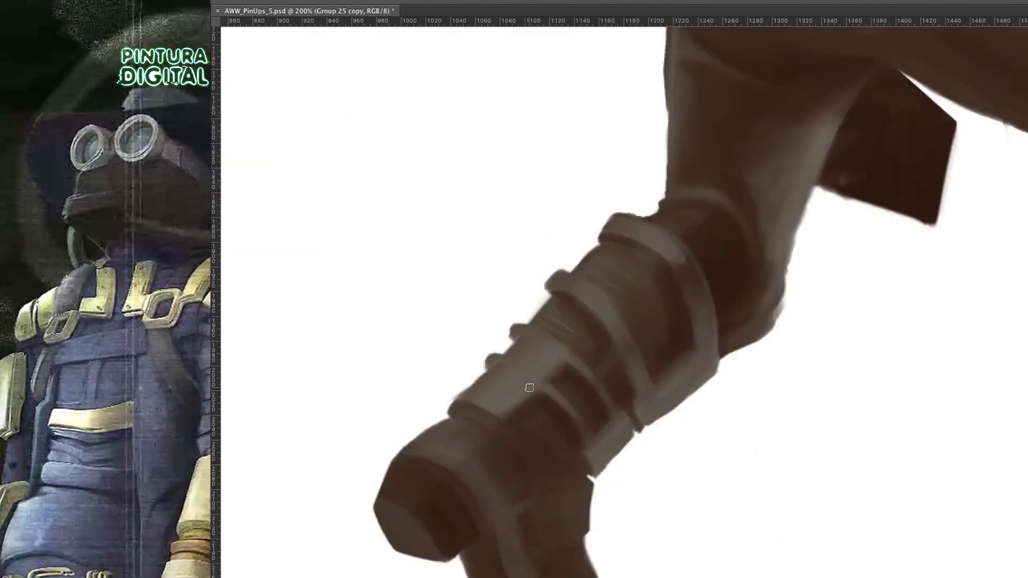
pyautogui.moveTo(489, 443); pyautogui.dragTo(453, 478)
pyautogui.scroll(-3, 423, 474)
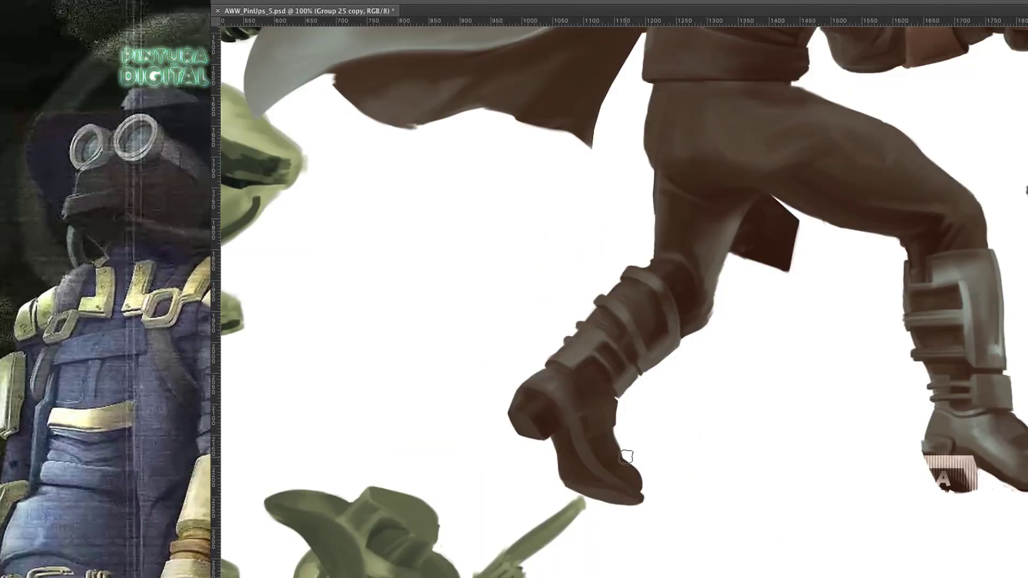
pyautogui.scroll(5, 626, 415)
pyautogui.moveTo(696, 278)
pyautogui.mouseDown()
pyautogui.moveTo(680, 294)
pyautogui.moveTo(709, 284)
pyautogui.mouseUp()
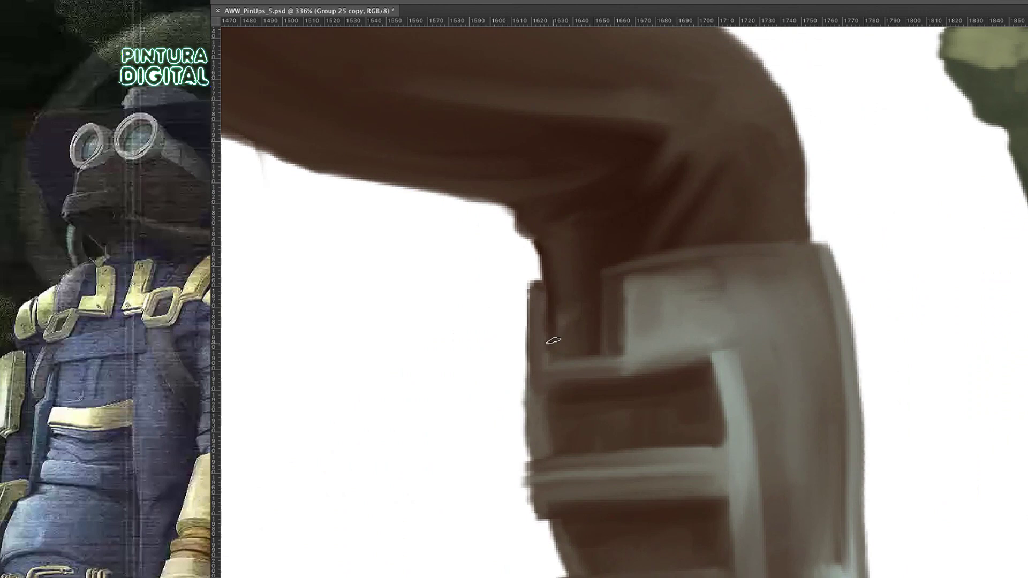
pyautogui.scroll(-3, 692, 453)
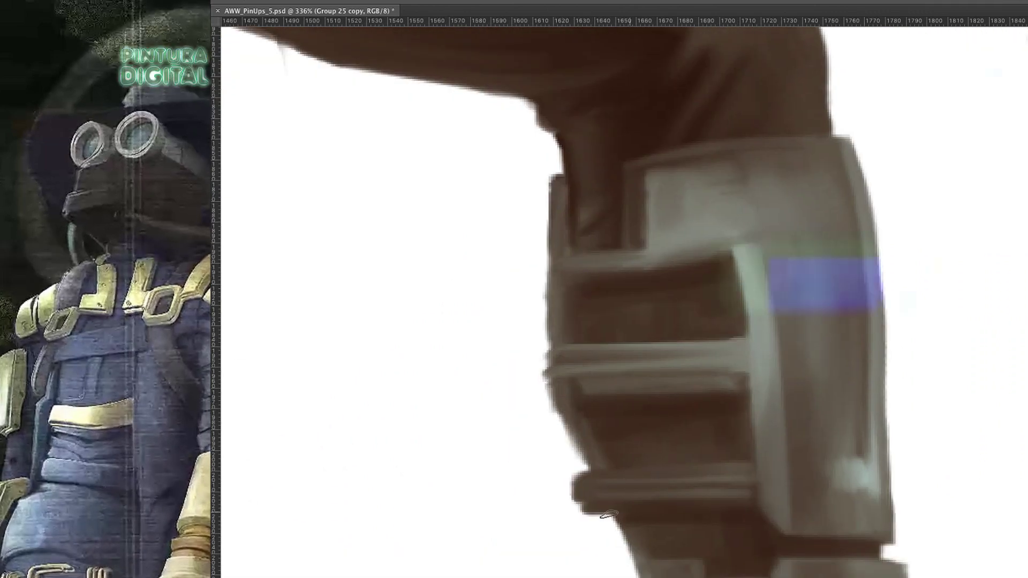
pyautogui.scroll(-5, 808, 280)
pyautogui.press('[')
pyautogui.press('[')
pyautogui.press('[')
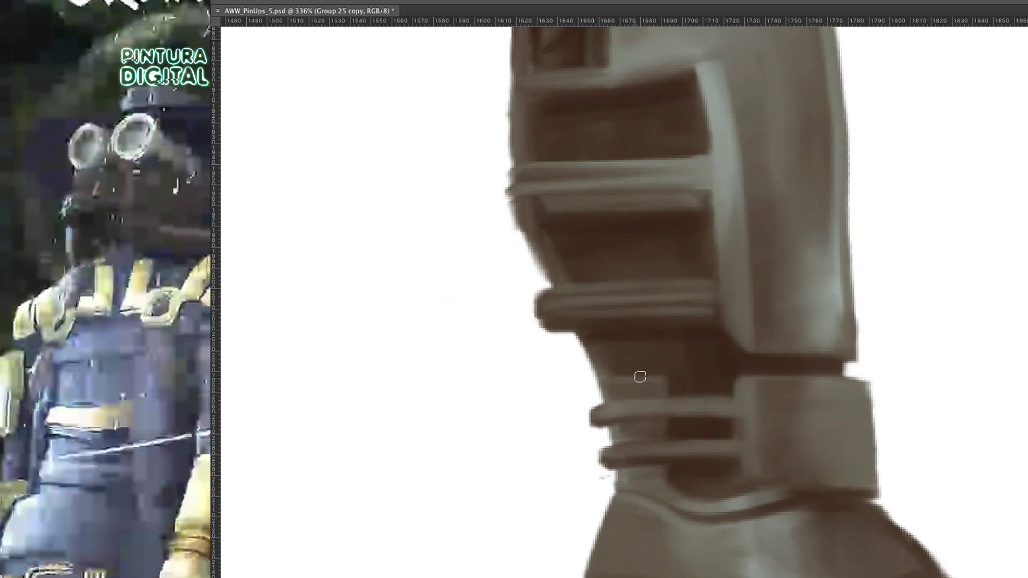
pyautogui.hotkey('ctrl', '-')
pyautogui.hotkey('ctrl', '-')
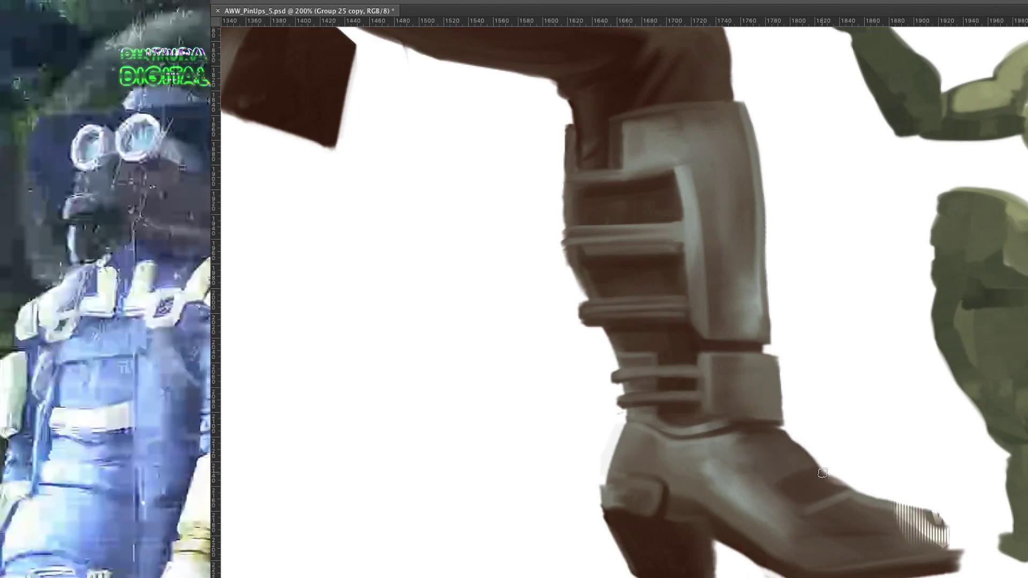
pyautogui.press('[')
pyautogui.press('[')
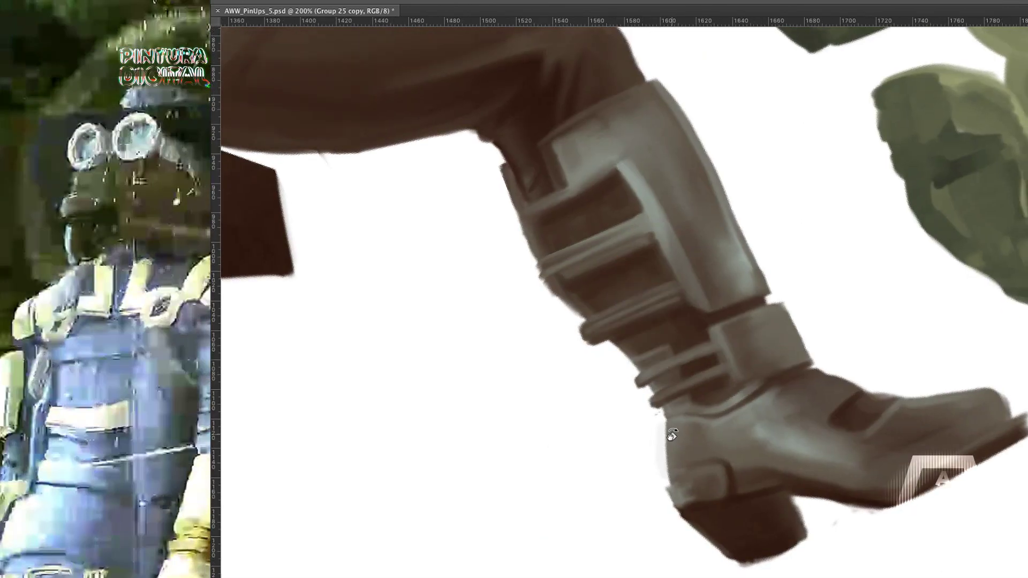